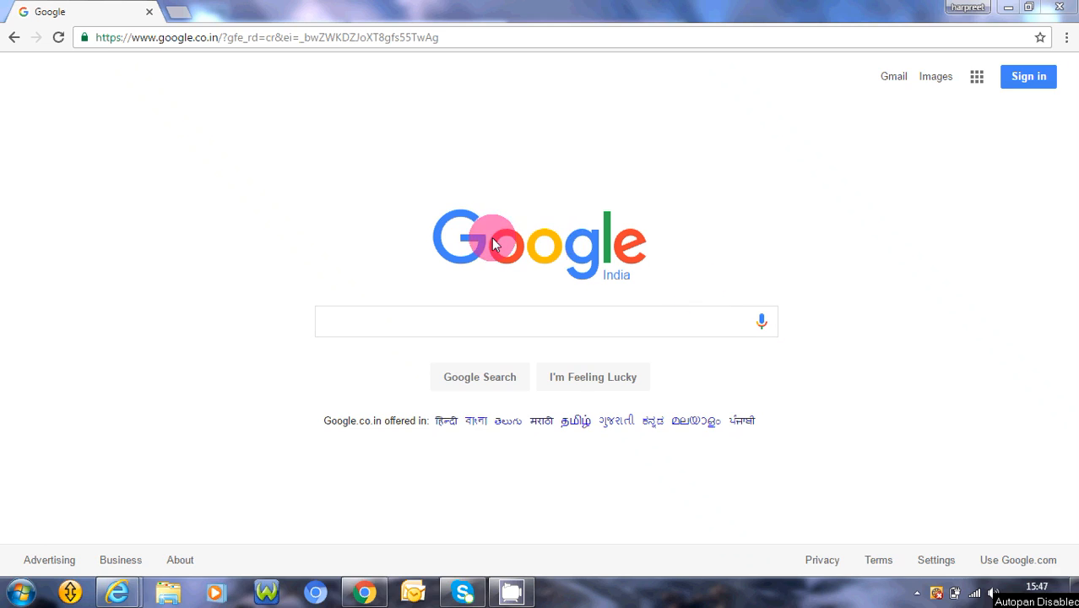
- Open the login.iqmetallika.com site in the browser
left_click(200, 36)
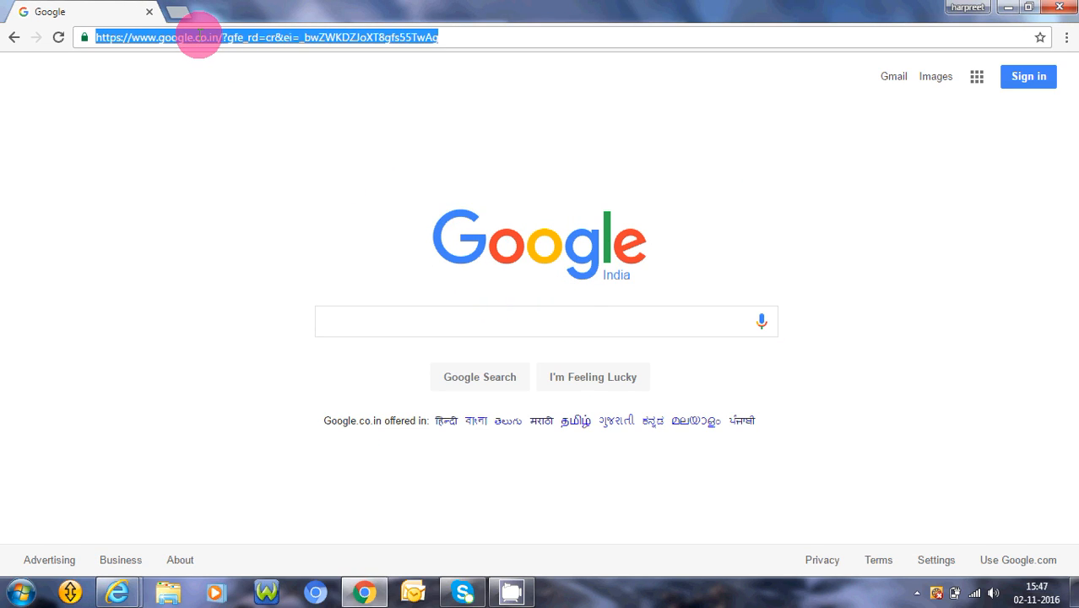
type("login.i")
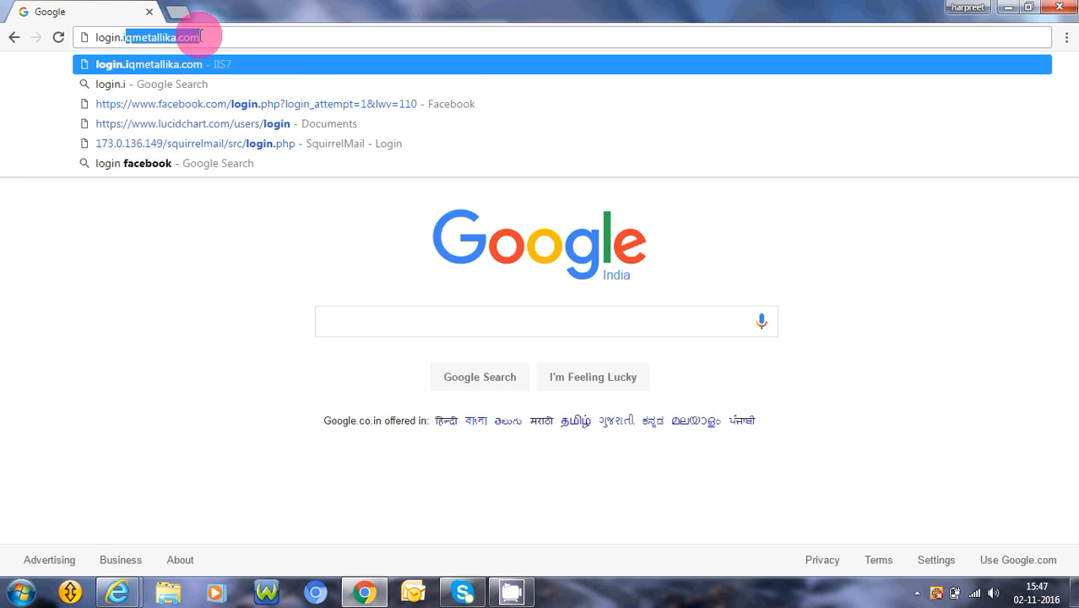
type("q")
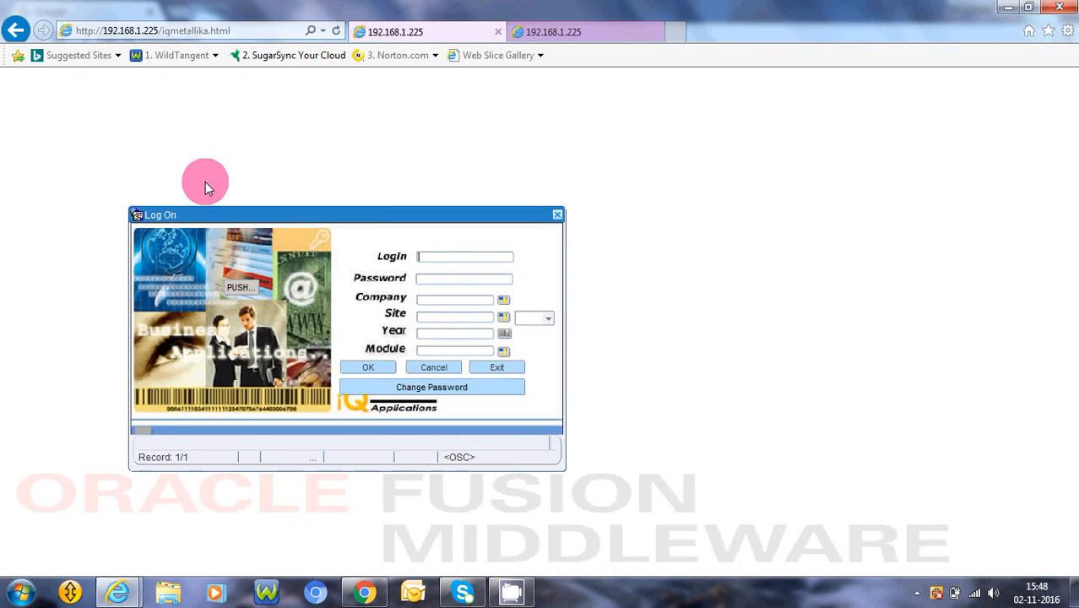
- Fill in the Log On form with the login admin and the account password
type("admin")
type("**")
type("***")
key("Return")
- Select SIHANA STEEL & CO.LTD as the company, ROLLING as the site and 2016-17 as the year
key("Return")
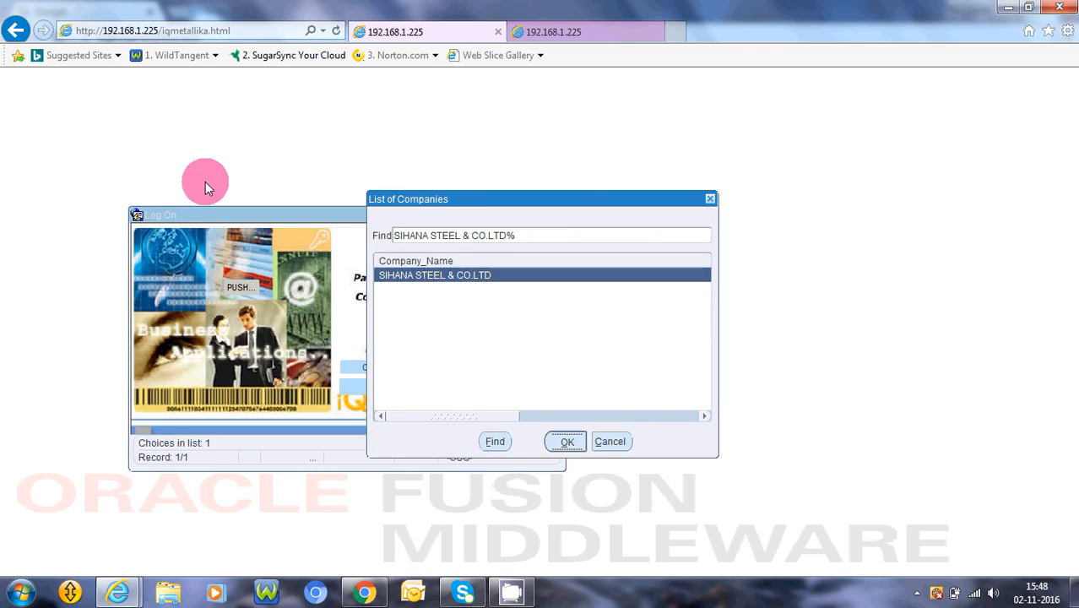
key("Return")
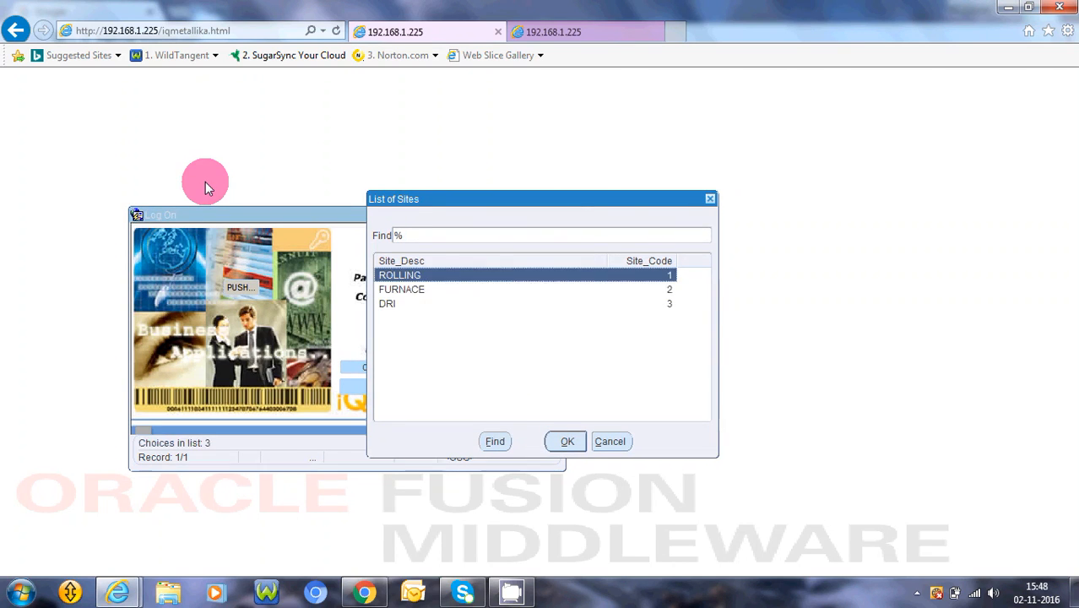
key("Return")
- Choose the Stock Control module and log on to it
key("Return")
key("Return")
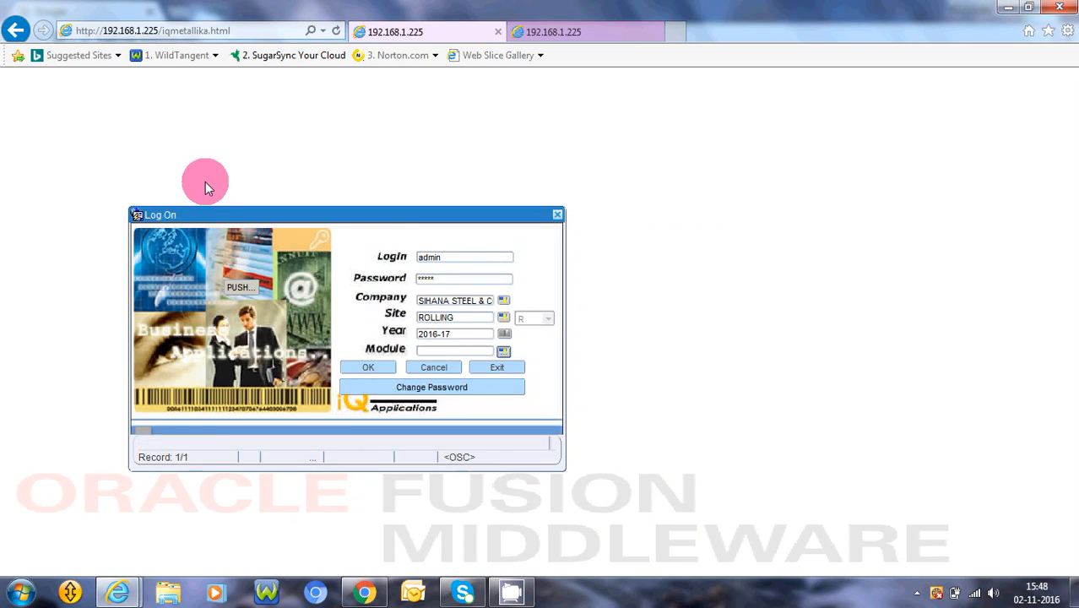
key("Return")
key("Down")
key("Down")
key("Down")
key("Down")
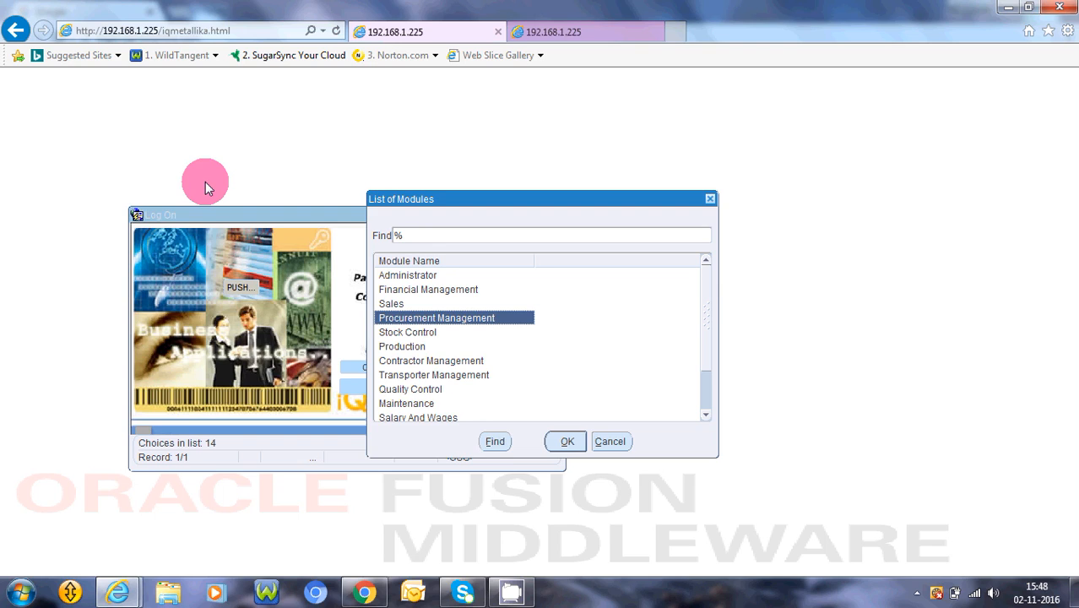
key("Return")
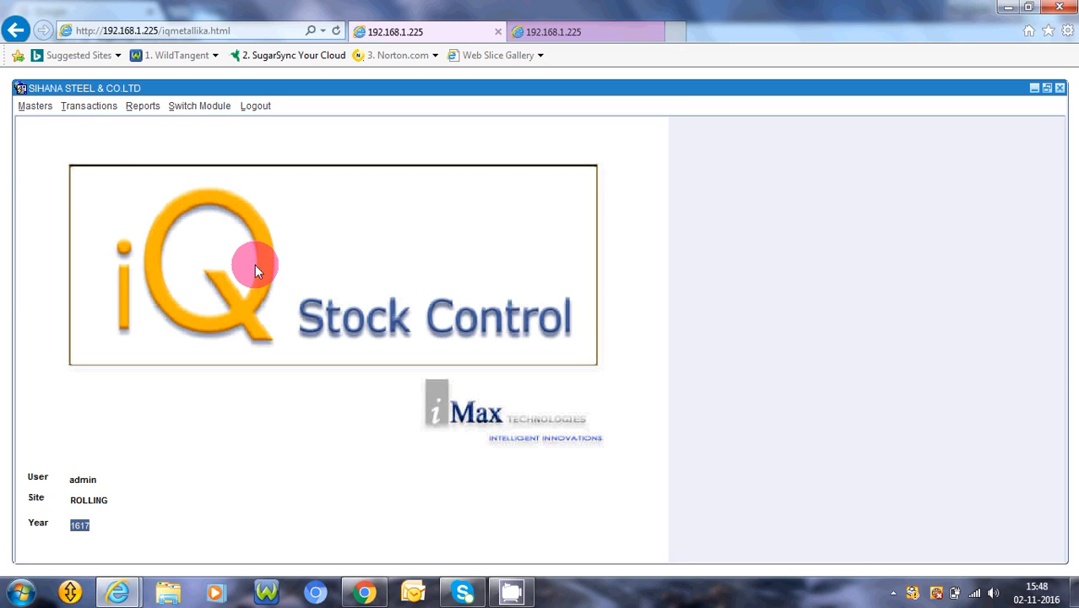
- Open the Item Master form from the item detail masters and start a new record
left_click(32, 109)
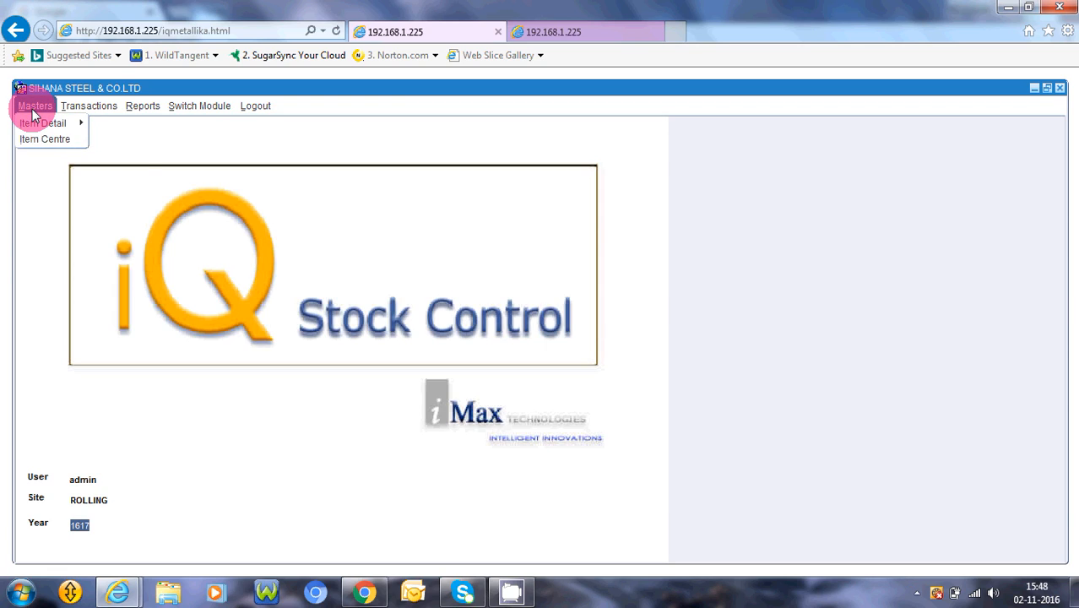
mouse_move(31, 125)
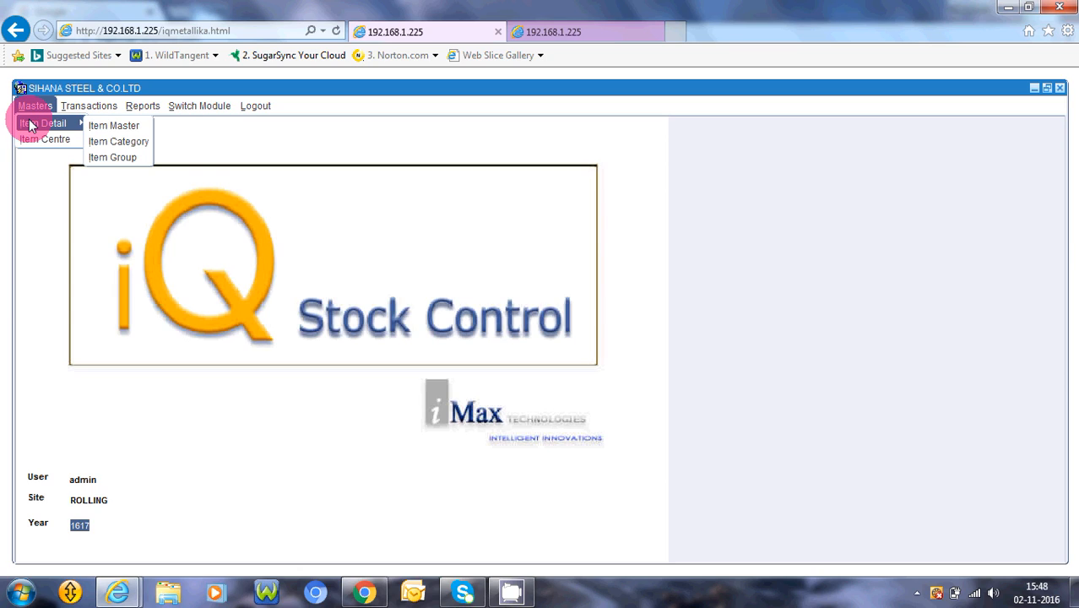
left_click(93, 124)
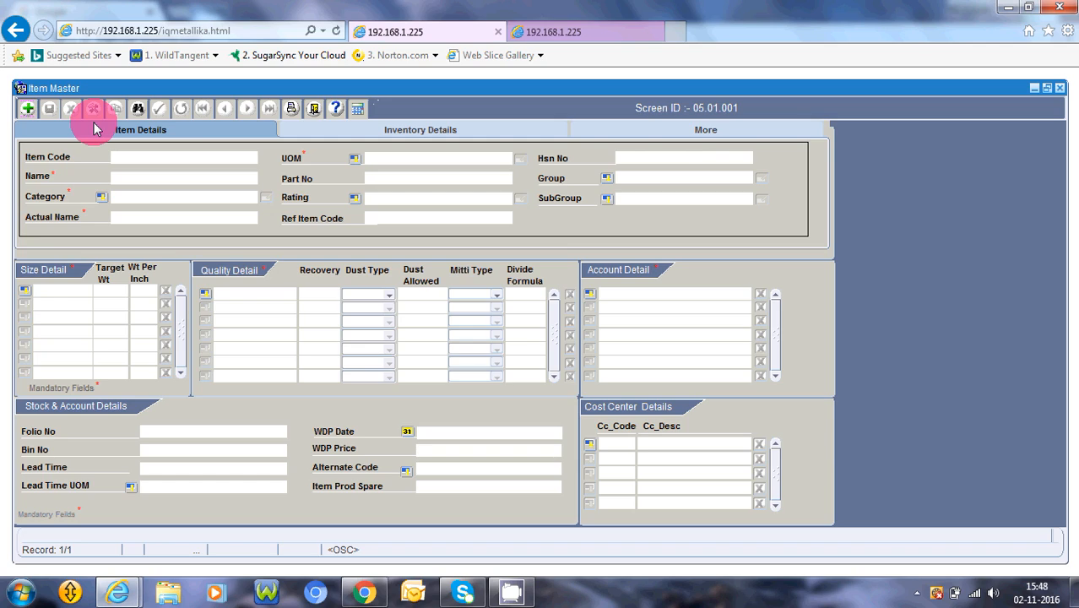
left_click(29, 109)
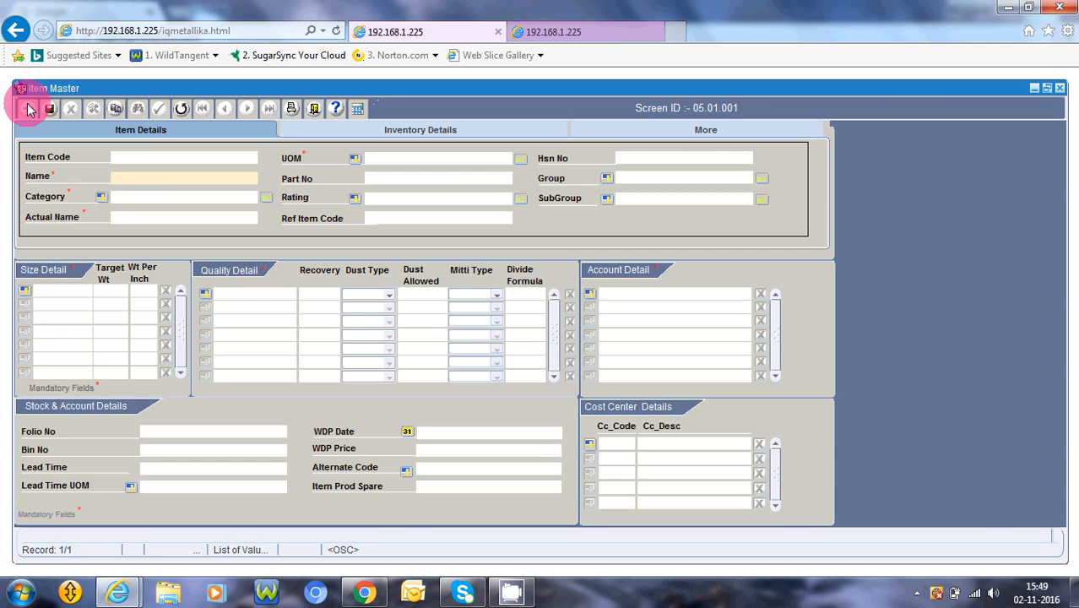
- Enter Billet as the item name and choose BILLET as its category
type("Billet")
key("Tab")
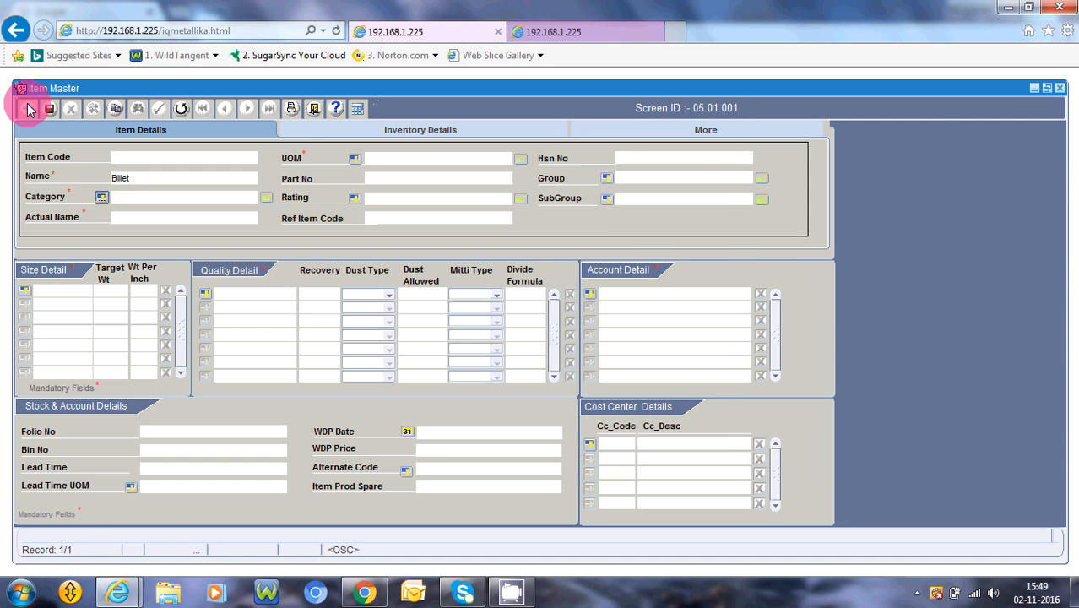
key("Return")
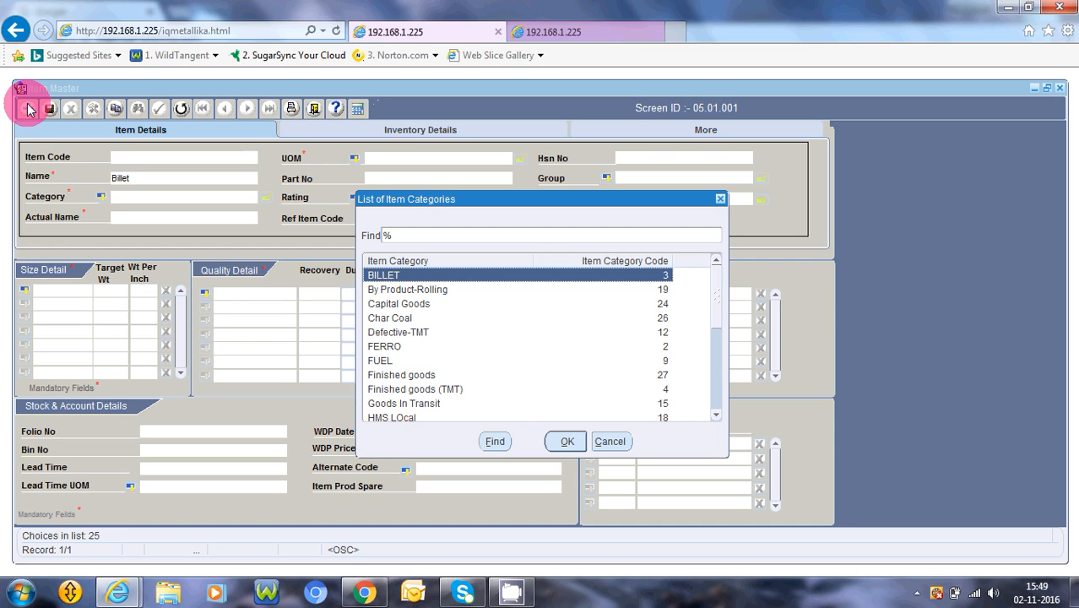
key("Return")
key("Return")
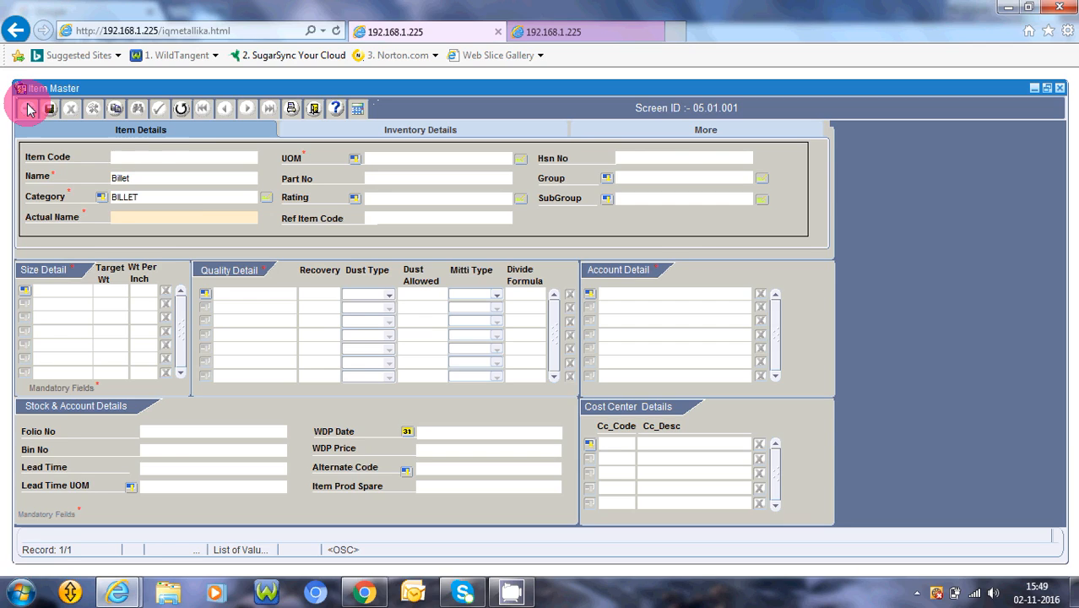
- Set the item's actual name to billet and its unit of measurement to MT
type("billet")
key("Tab")
key("Return")
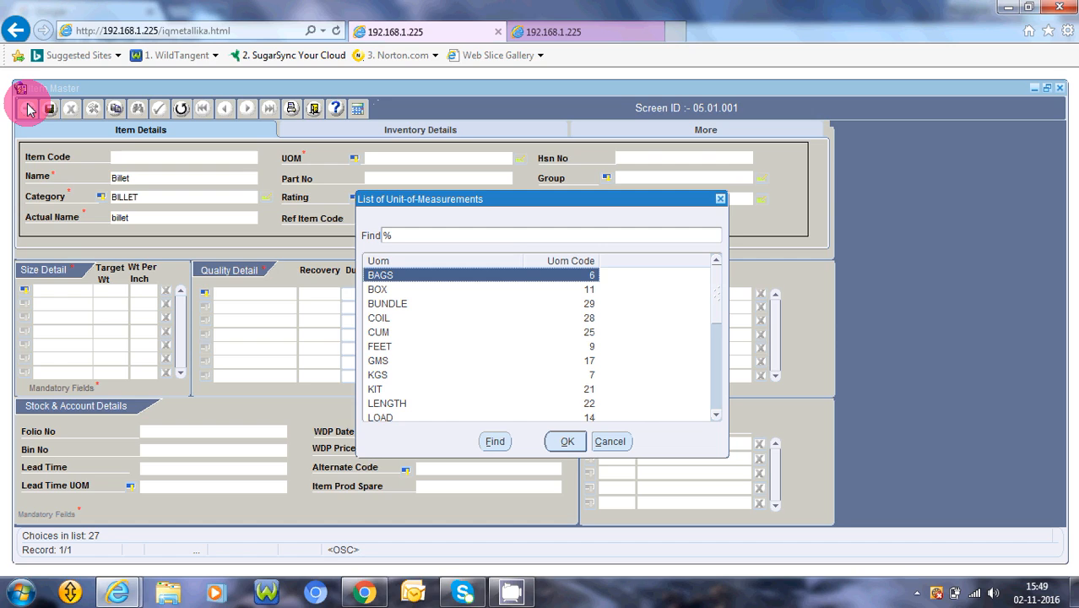
type("m")
key("Down")
key("Down")
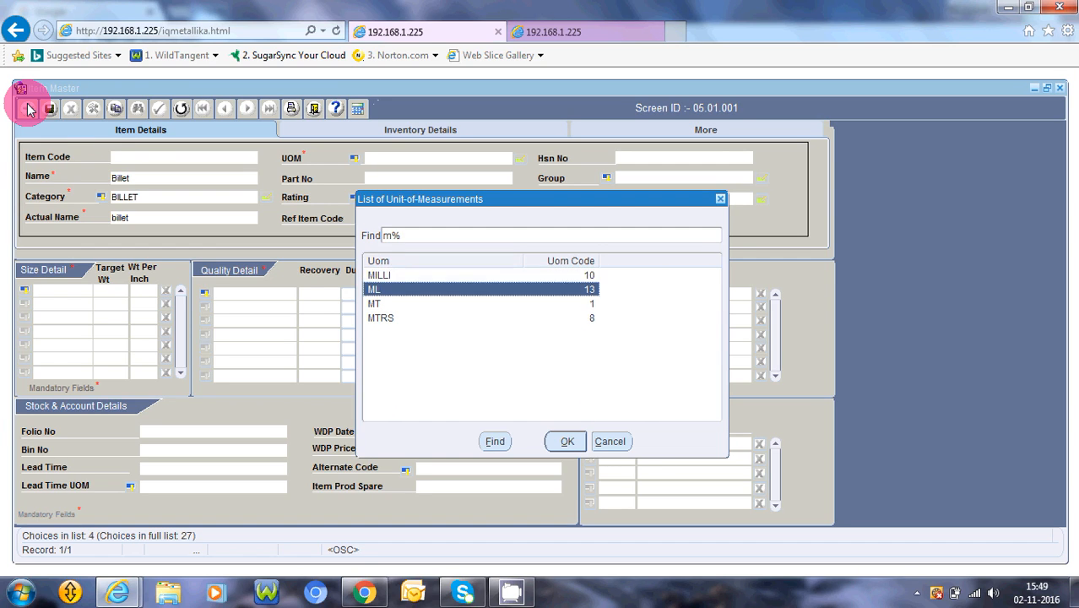
key("Return")
key("Tab")
key("Tab")
key("Tab")
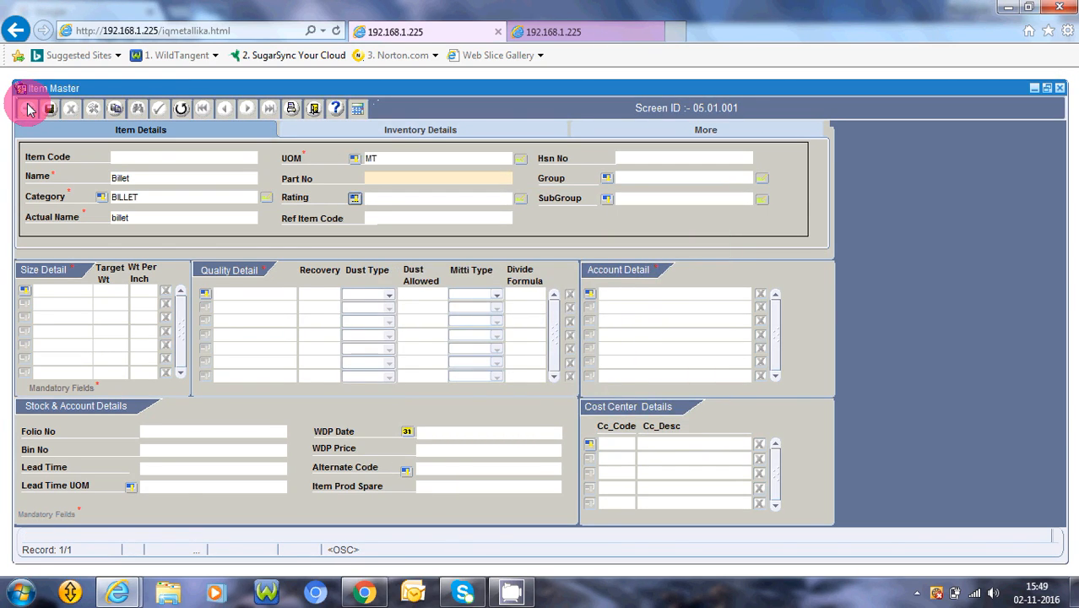
- Select 100*100MM as the first size in Size Detail
key("Tab")
key("Tab")
key("Tab")
key("space")
key("Return")
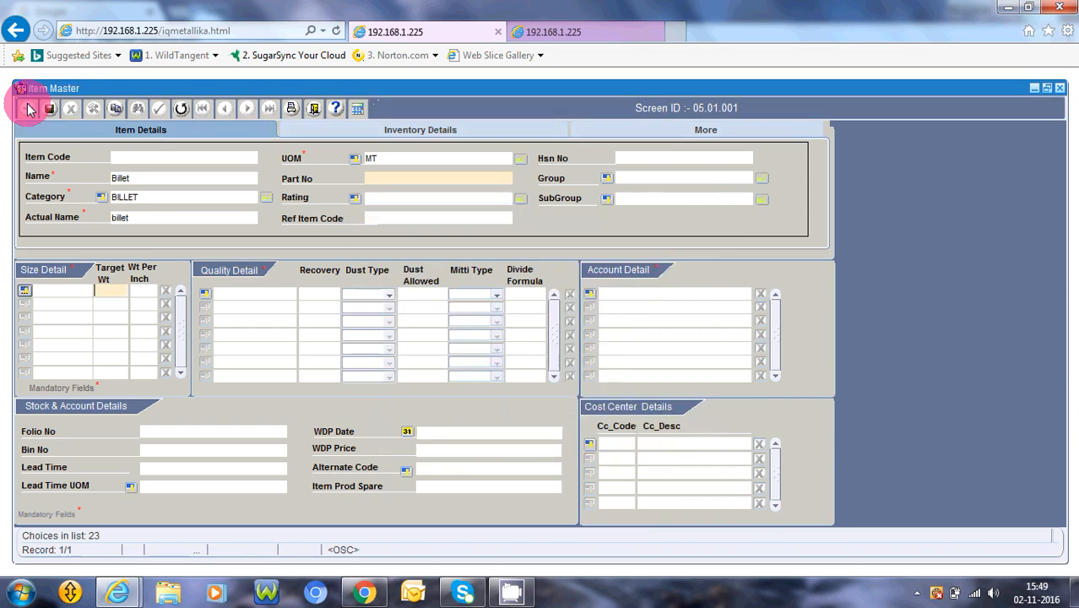
key("Tab")
key("Tab")
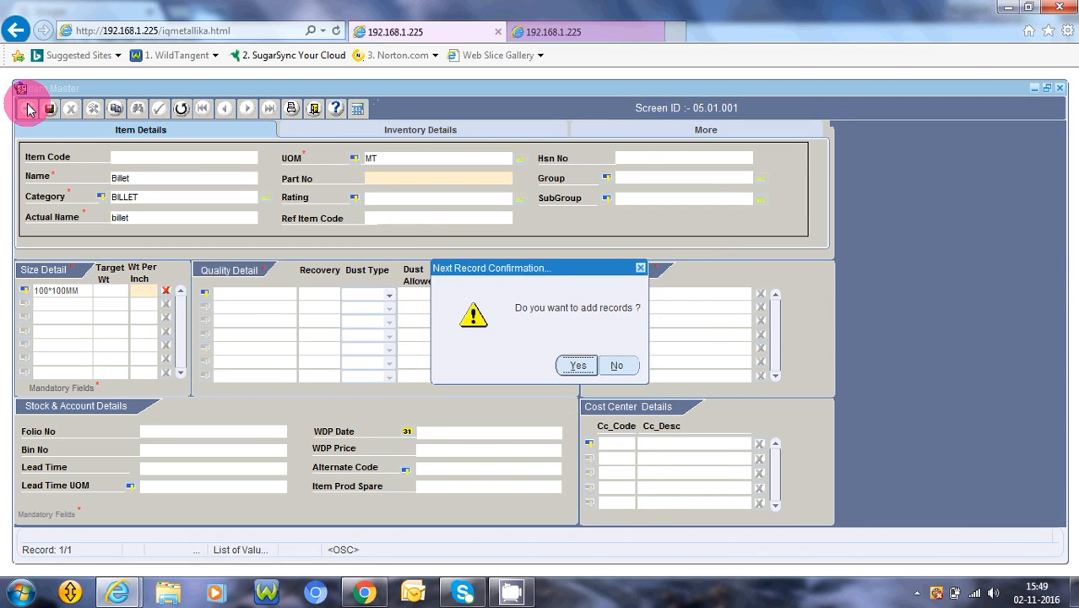
- Add a second Size Detail record with the size 110*110MM
key("Return")
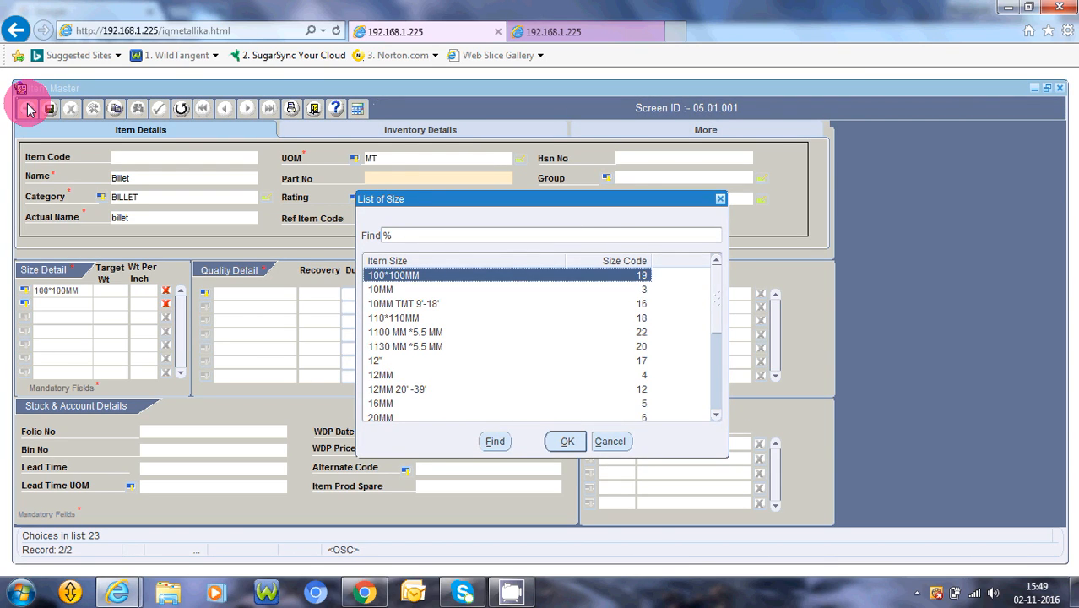
key("Down")
key("Down")
key("Down")
key("Return")
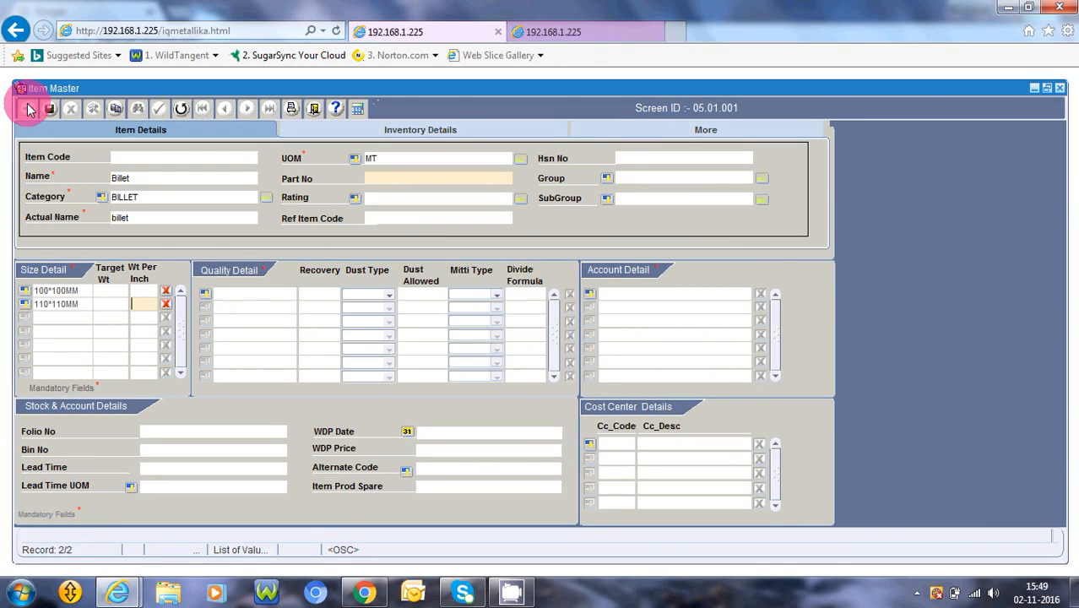
- Try to add 100*100MM again as a third Size Detail record
key("Tab")
key("Return")
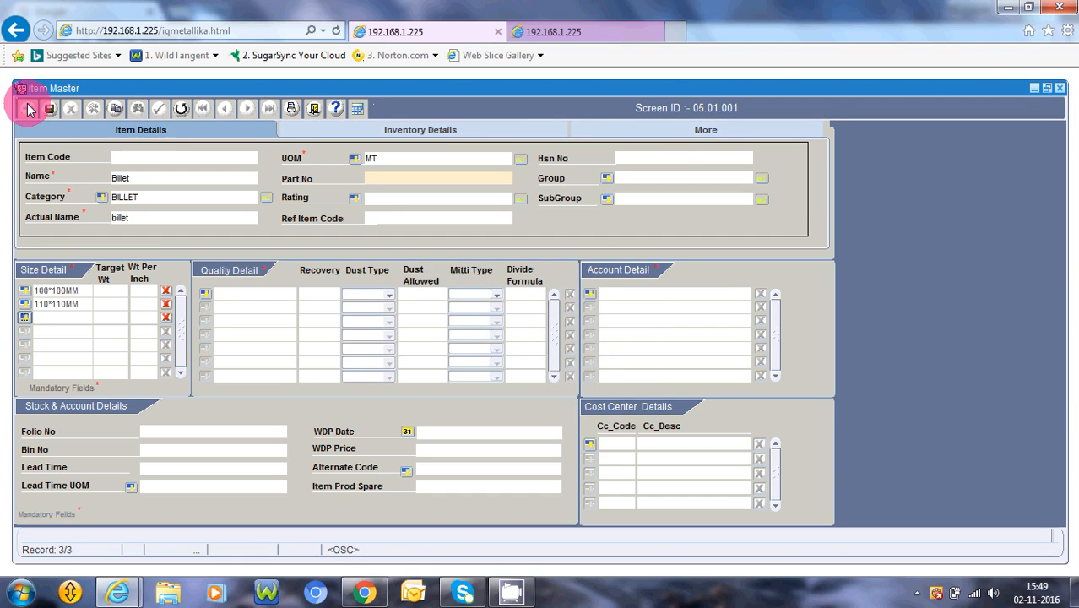
key("Return")
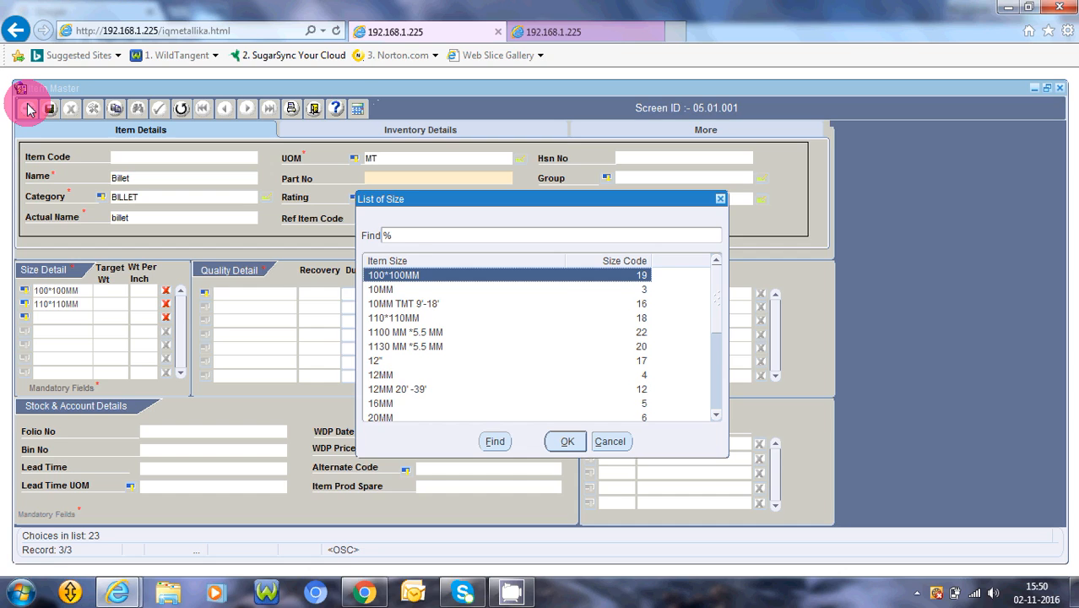
key("Return")
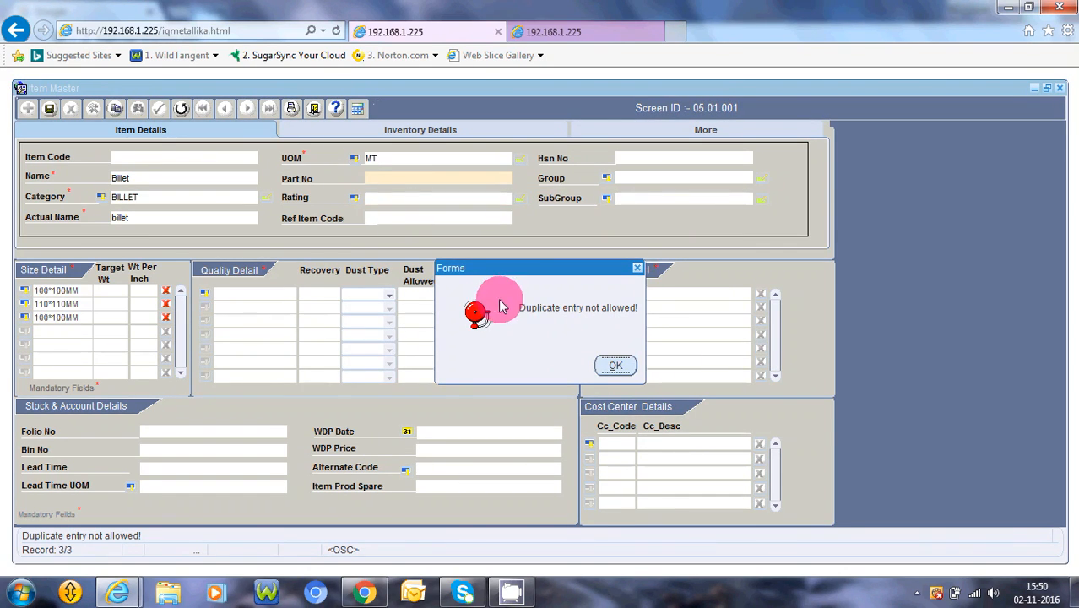
left_click(615, 366)
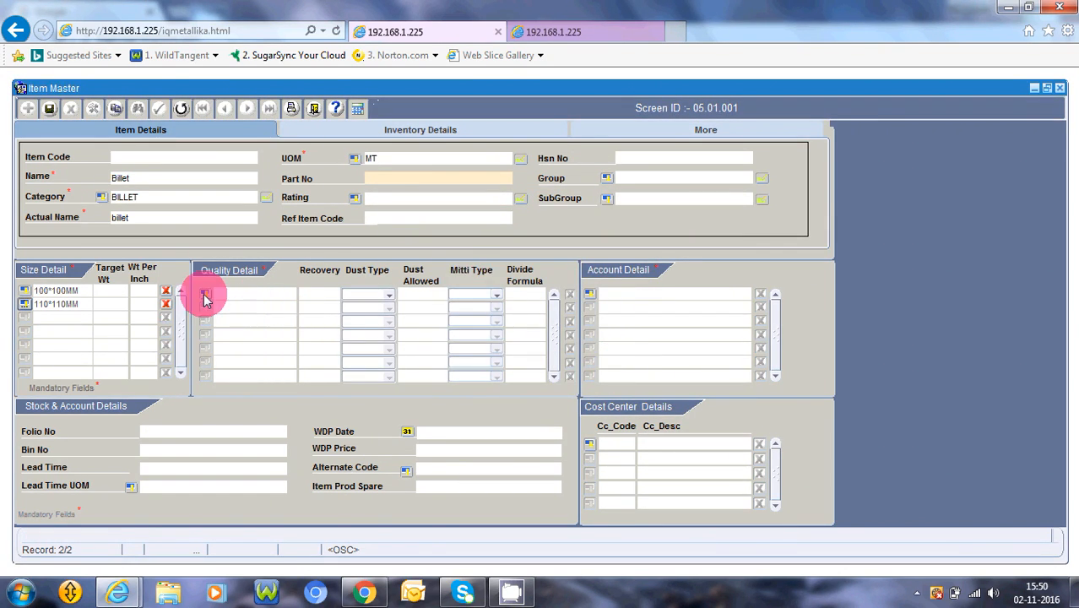
- Search the qualities for st and select ST as the item's quality in Quality Detail
left_click(204, 295)
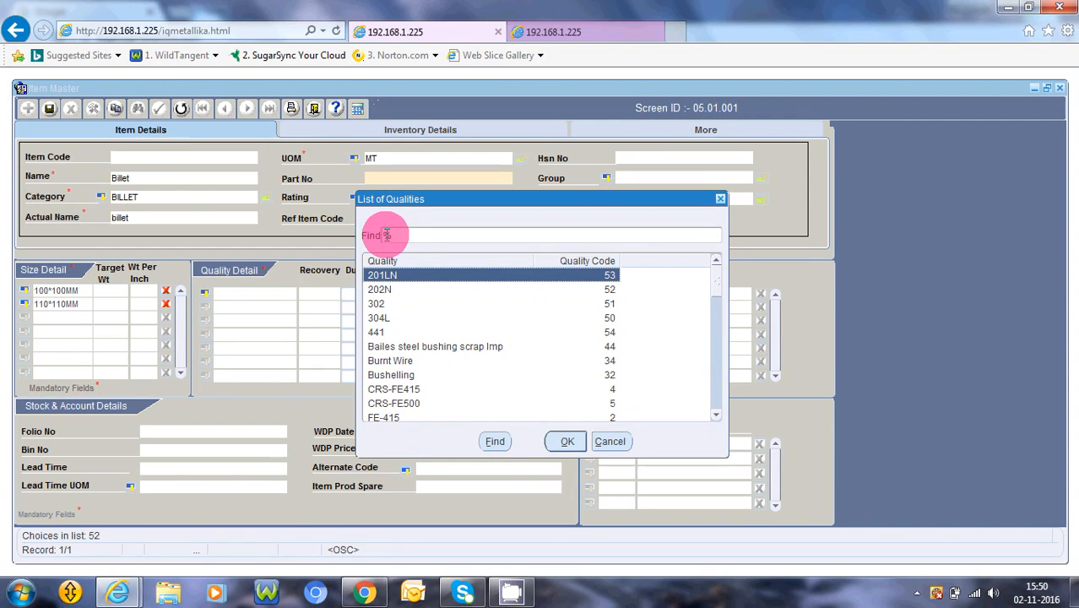
type("s")
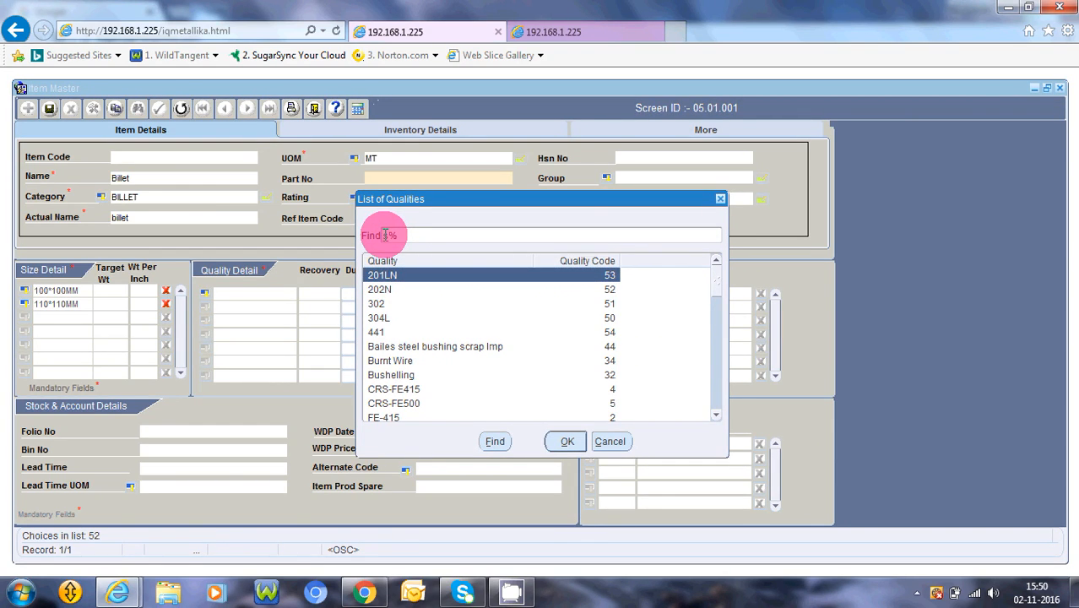
key("Return")
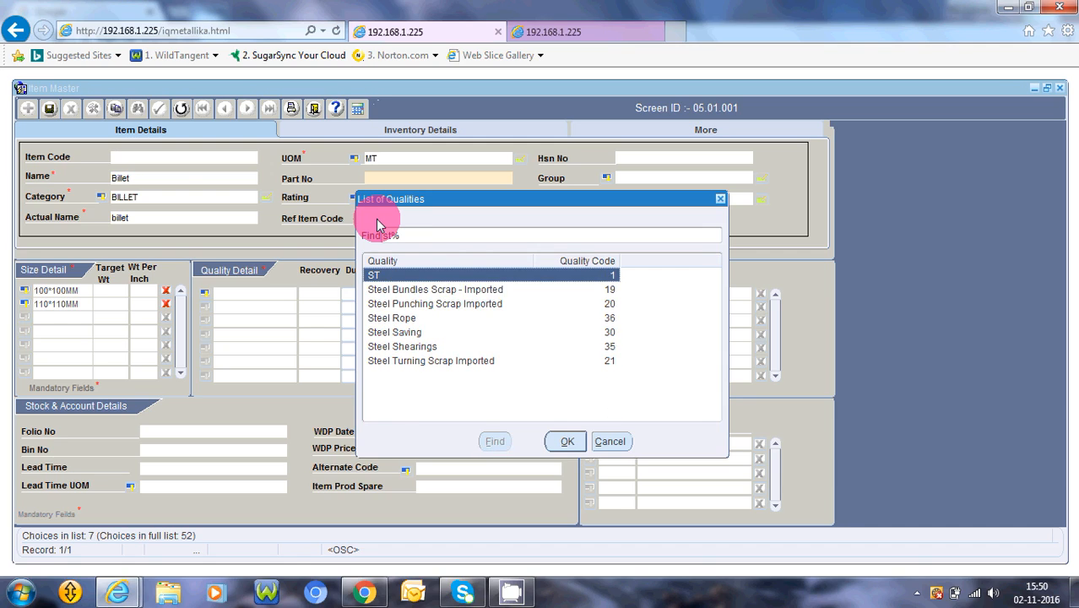
key("Return")
key("Tab")
key("Tab")
key("Tab")
key("Tab")
key("Tab")
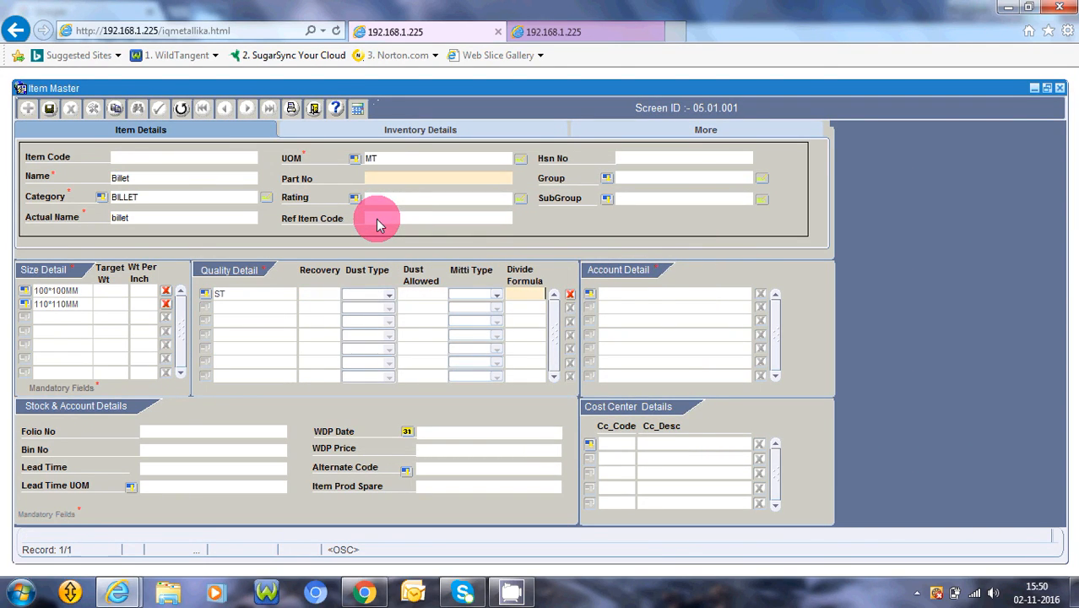
- Search the accounts for sales and assign SALES M S BILLETS in Account Detail
key("Tab")
key("Return")
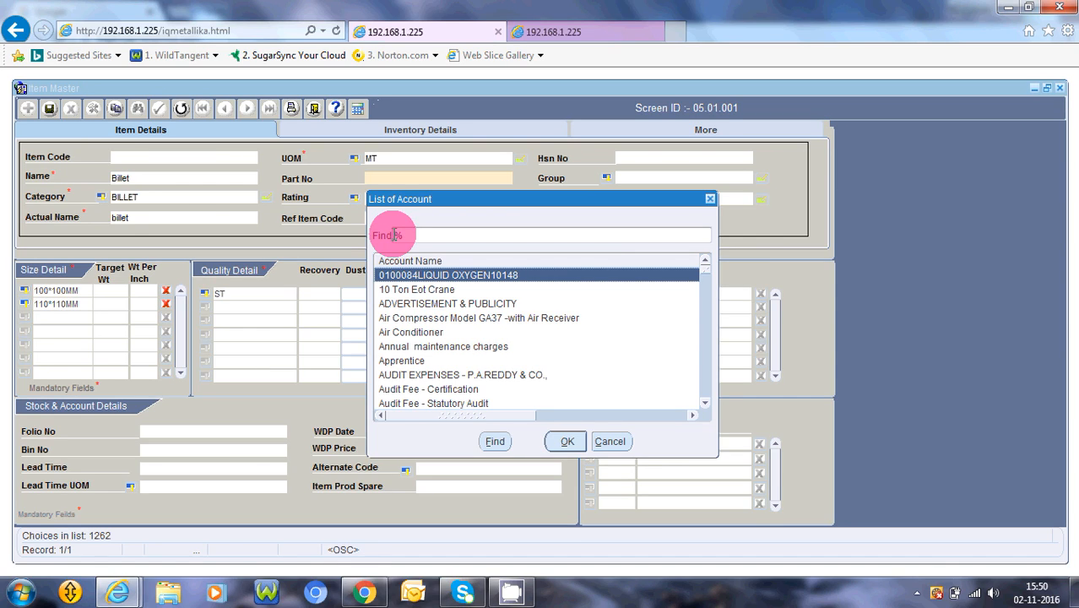
type("sal")
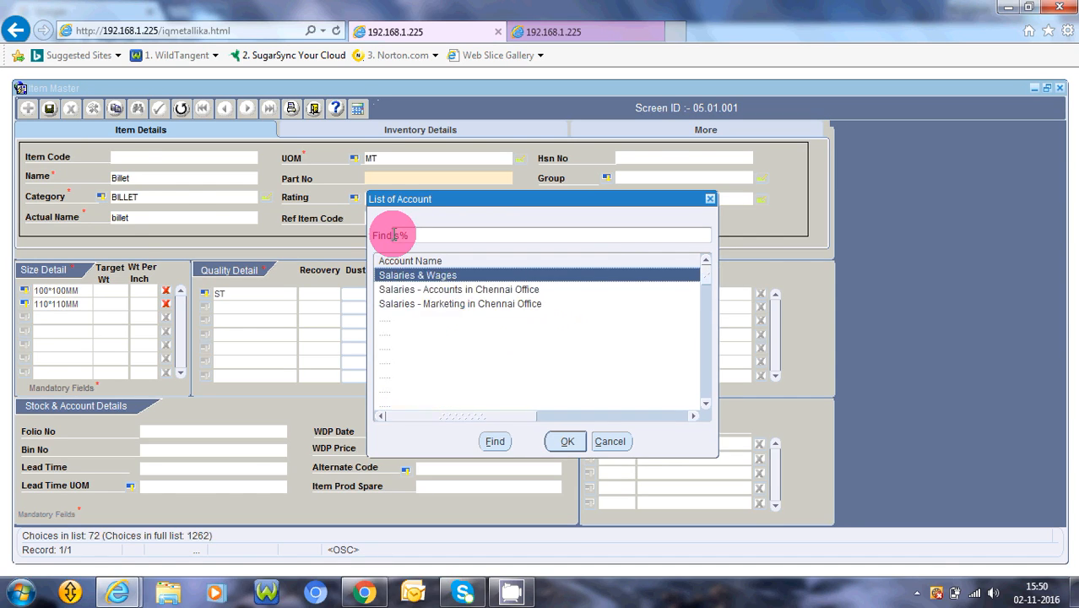
type("es")
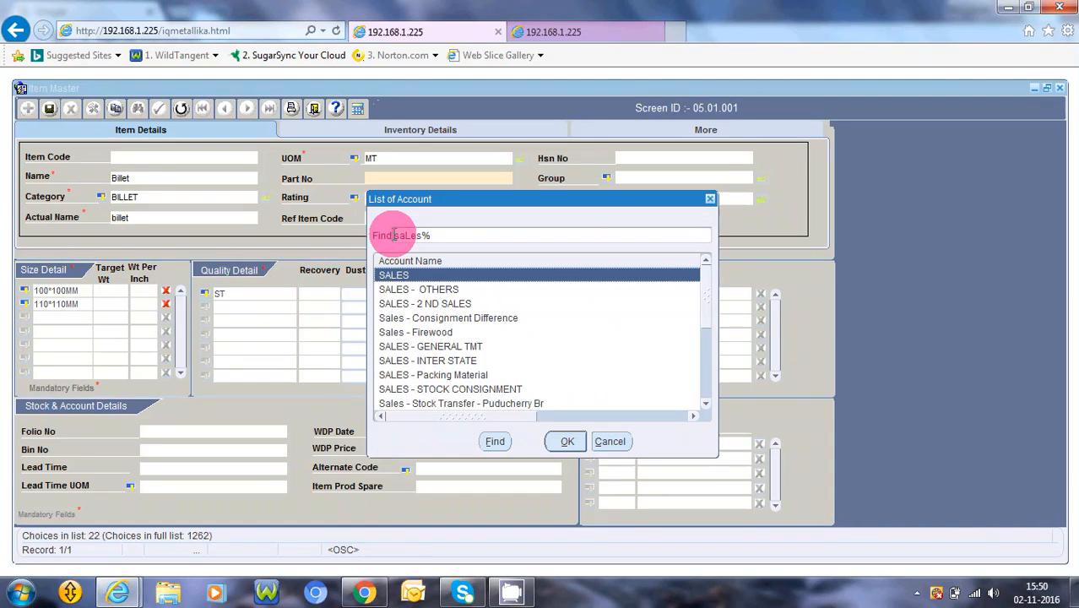
left_click(707, 404)
left_click(707, 404)
left_click(707, 403)
left_click(707, 403)
left_click(707, 403)
left_click(707, 403)
left_click(707, 403)
left_click(708, 404)
double_click(472, 360)
- Add a second Account Detail record with the liquid oxygen account
key("Return")
key("Return")
key("Return")
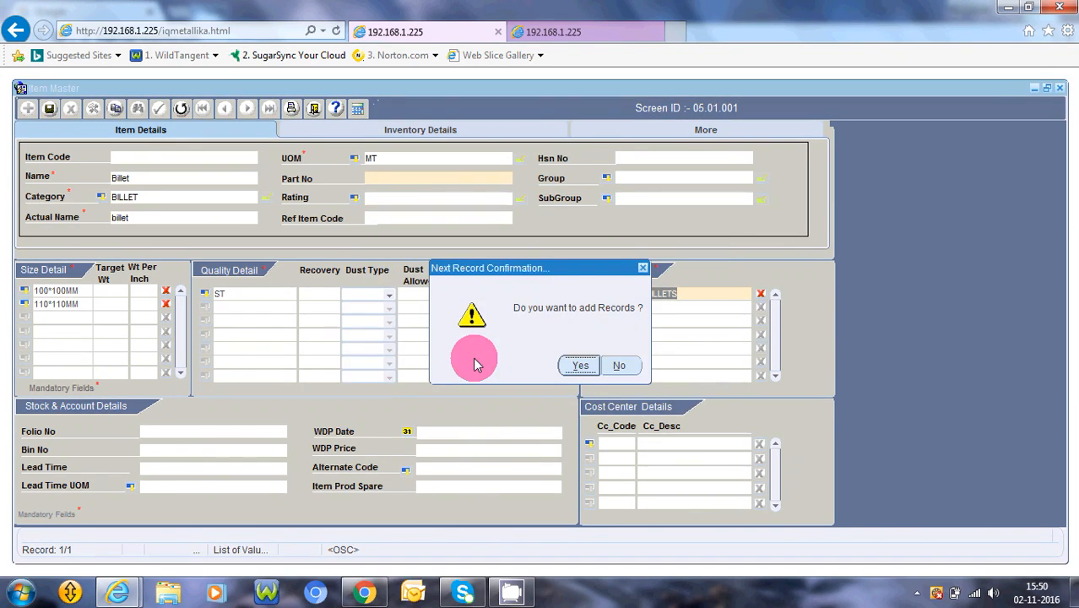
double_click(472, 363)
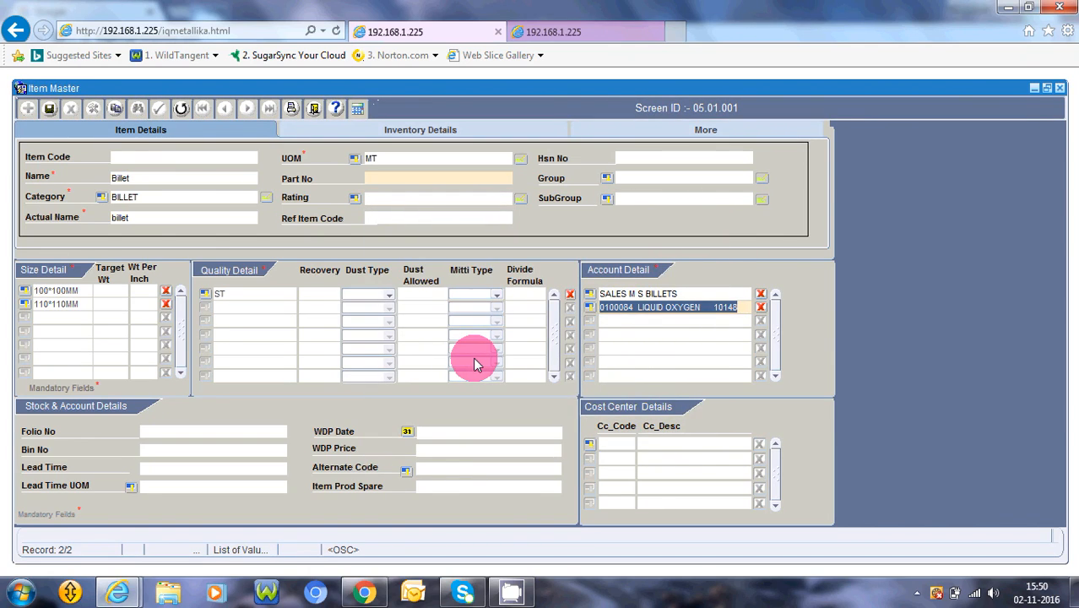
- Search the accounts for pur-, replace the second Account Detail record with PUR-M.S.BILLETS, and decline adding another record
left_click(589, 307)
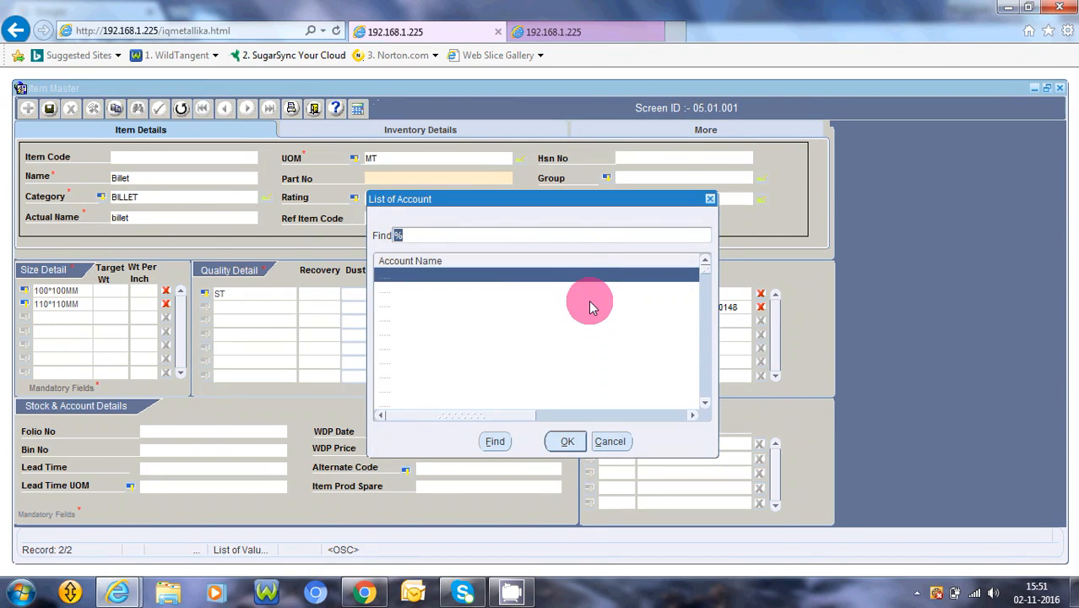
type("pur")
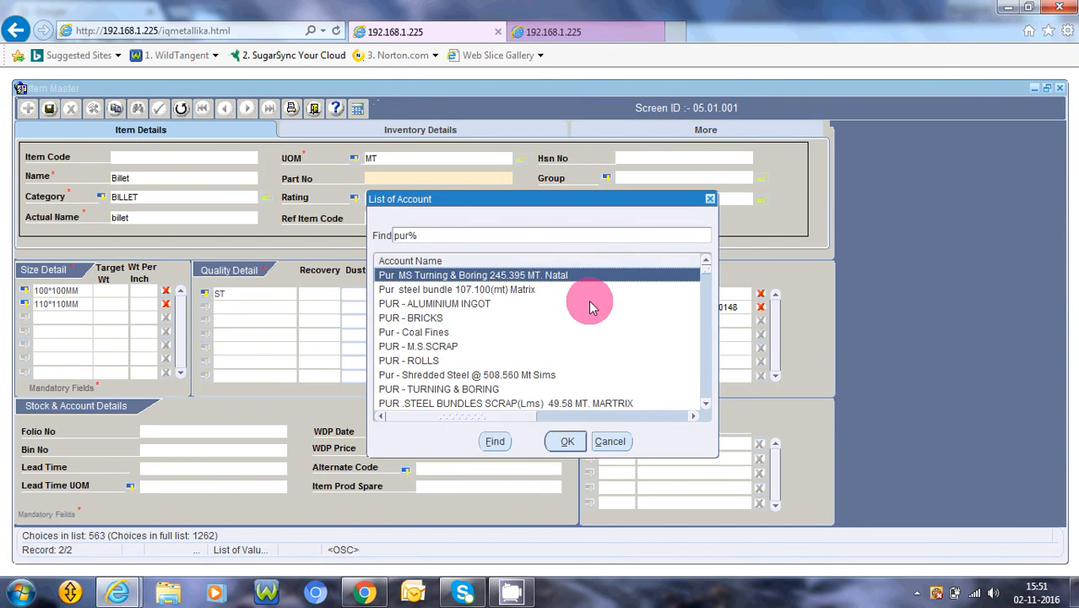
type("-")
key("Return")
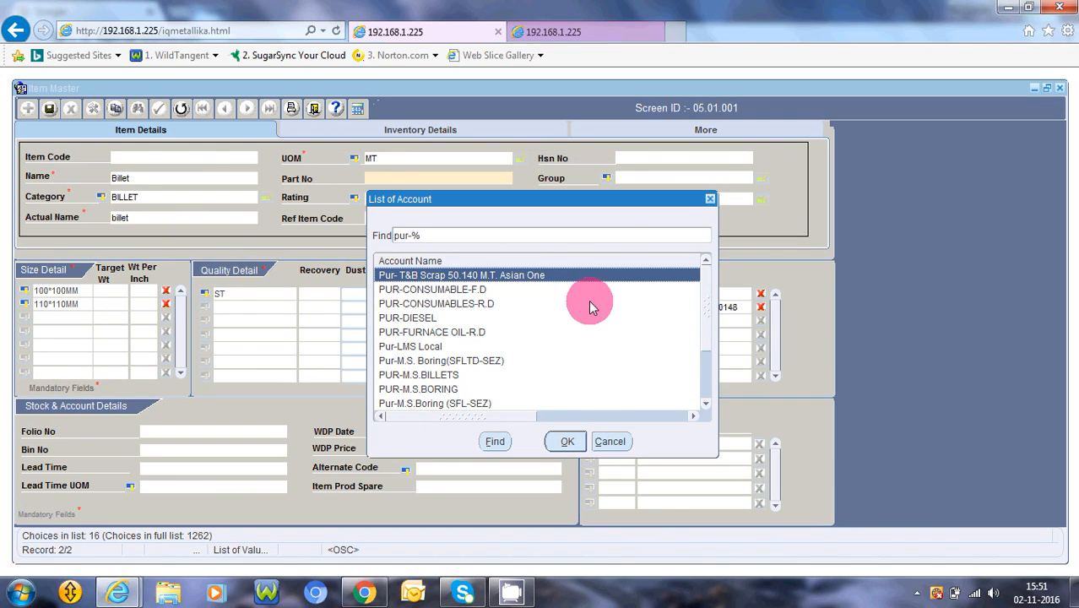
key("Down")
key("Down")
key("Down")
key("Down")
key("Down")
key("Down")
key("Down")
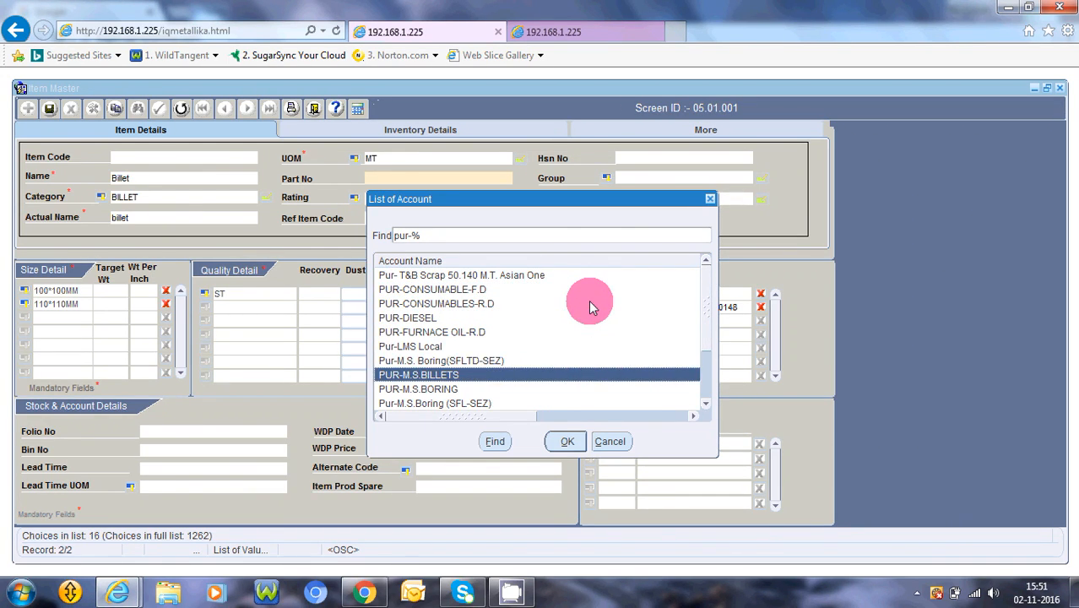
key("Return")
key("Right")
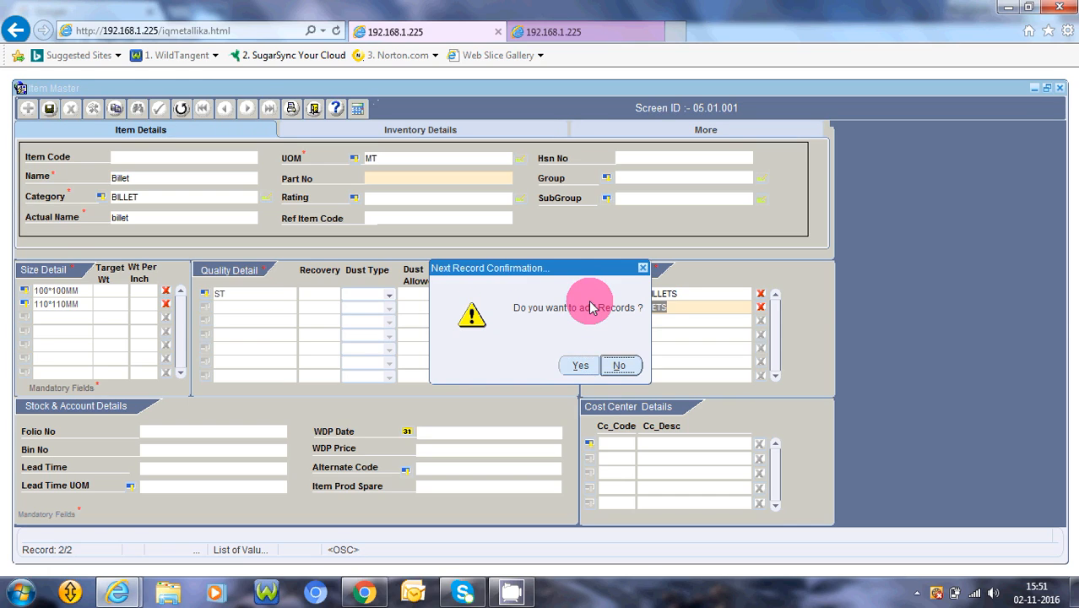
key("Return")
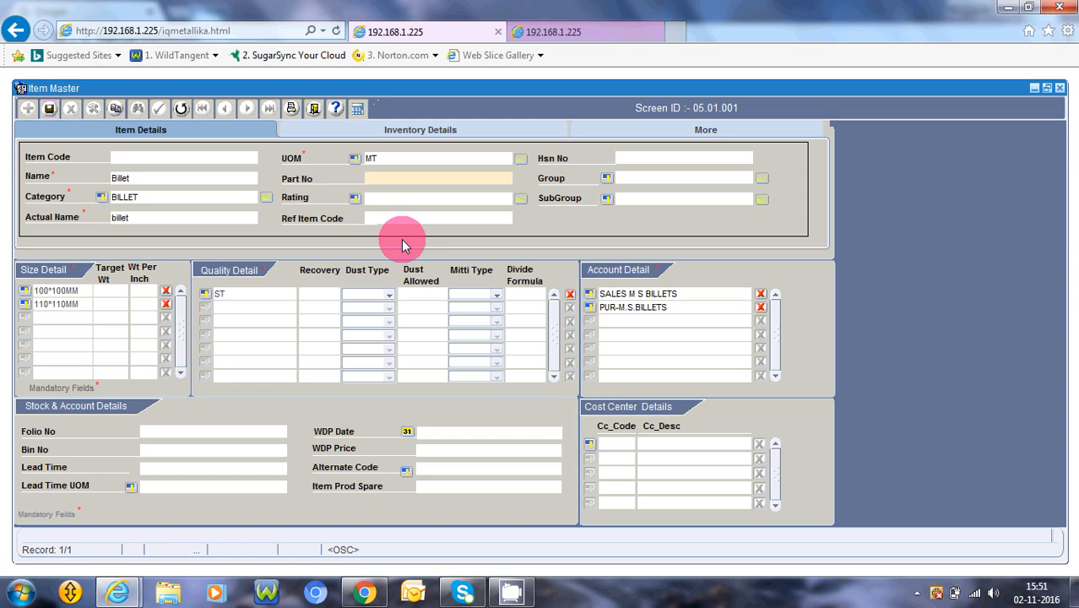
- Save the new Billet item record and exit the Item Master
key("F10")
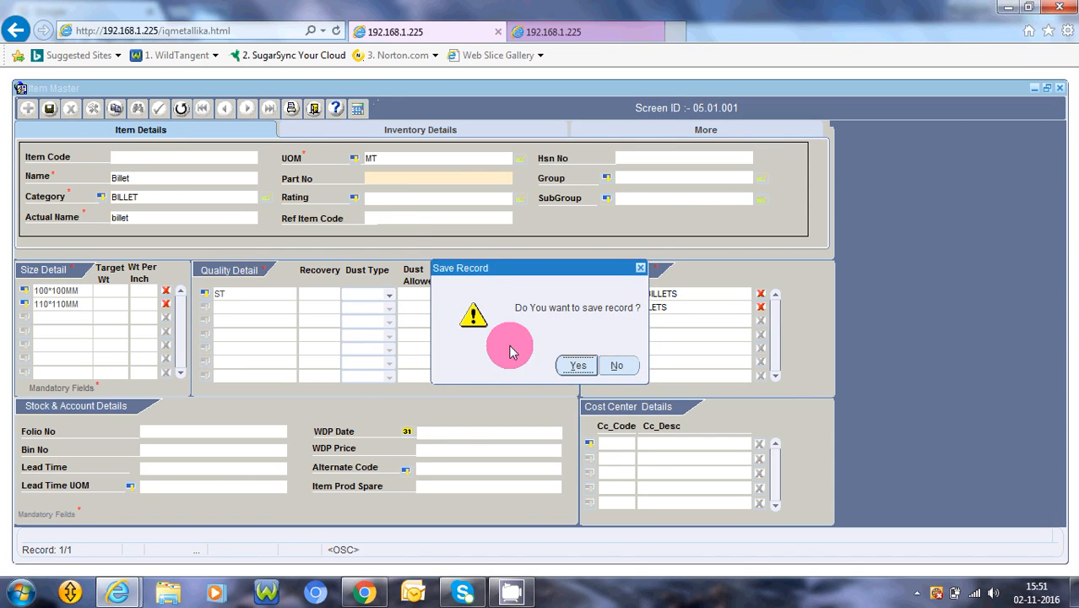
key("Return")
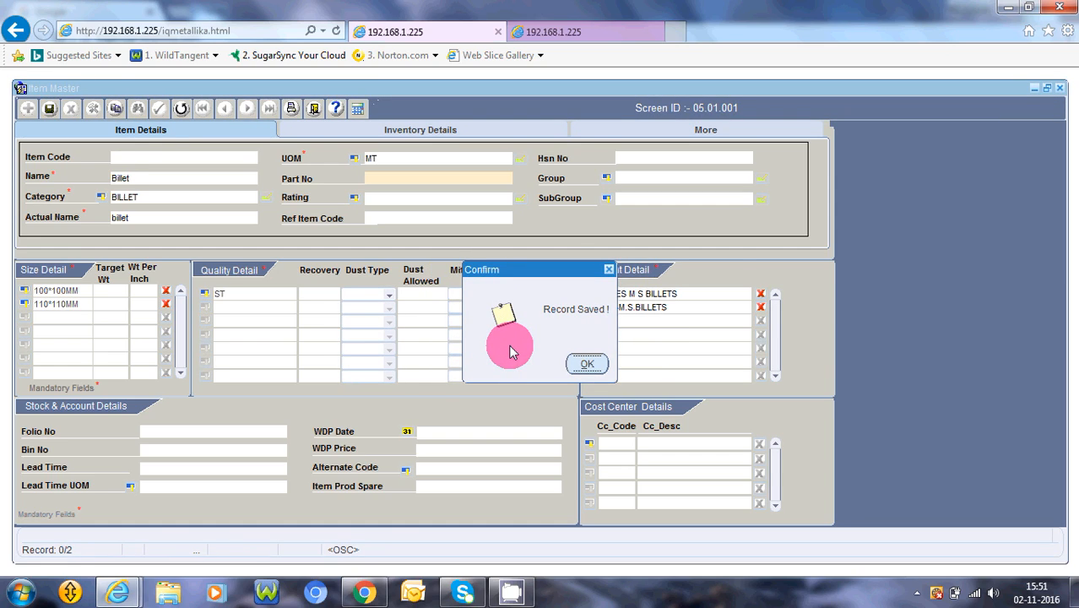
key("Return")
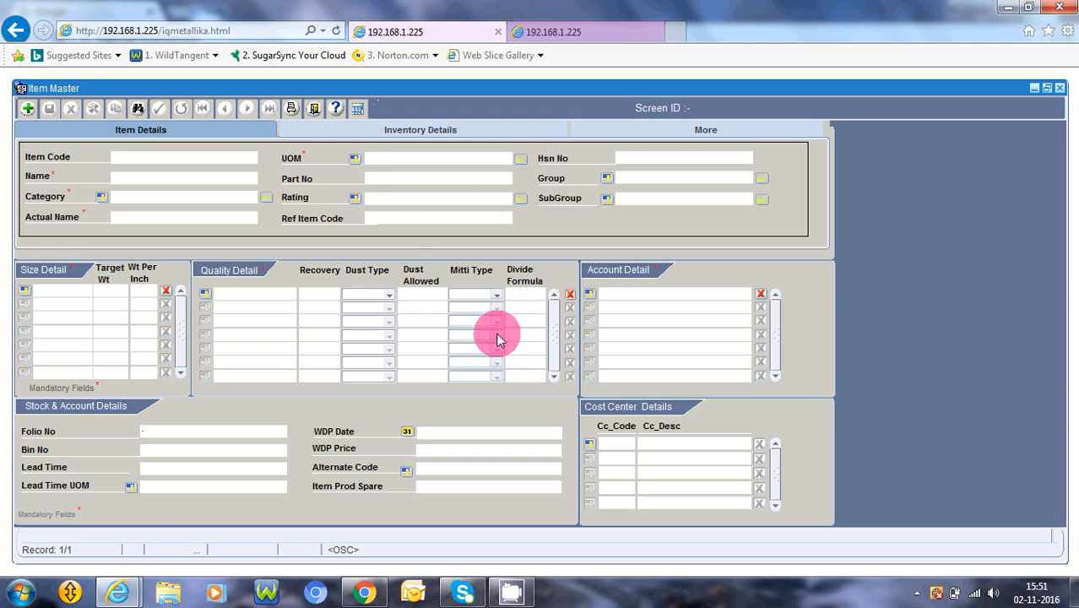
left_click(314, 109)
key("Return")
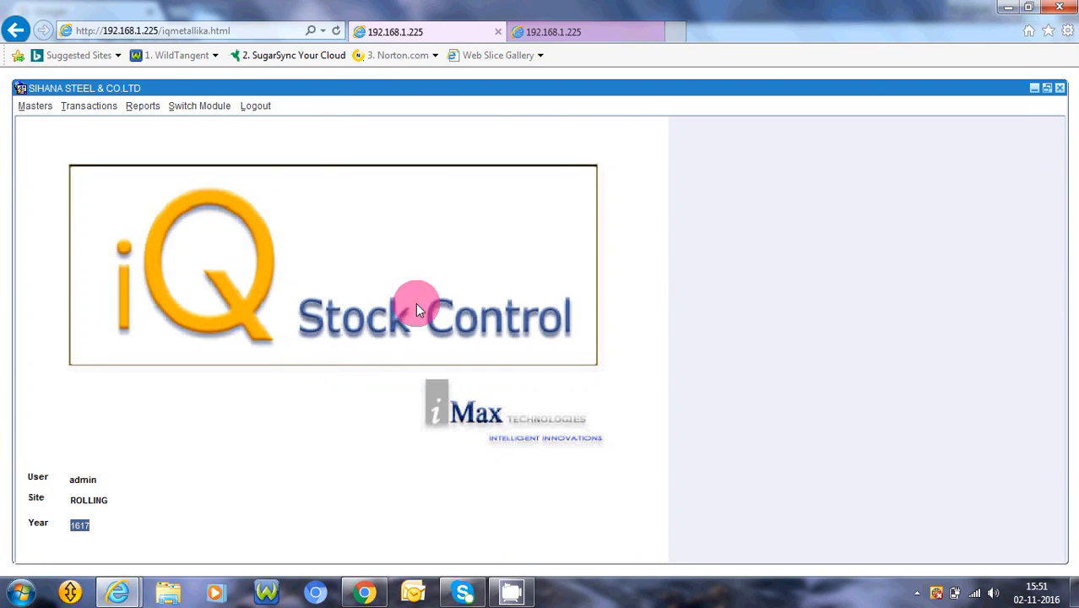
- Generate the category-wise Item Register report for the BILLET category at the ROLLING site
left_click(140, 110)
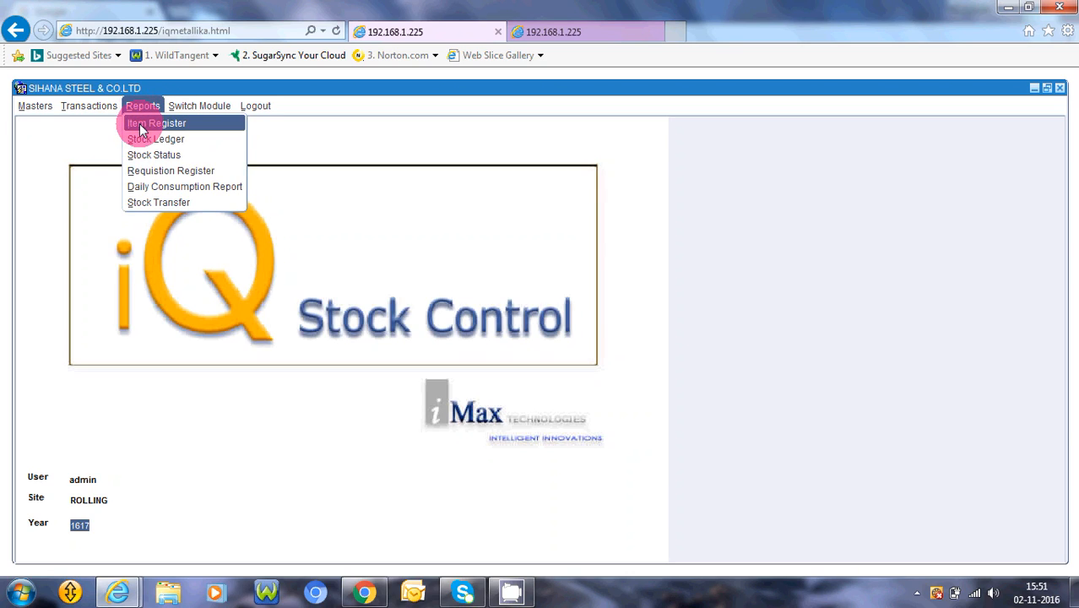
left_click(140, 127)
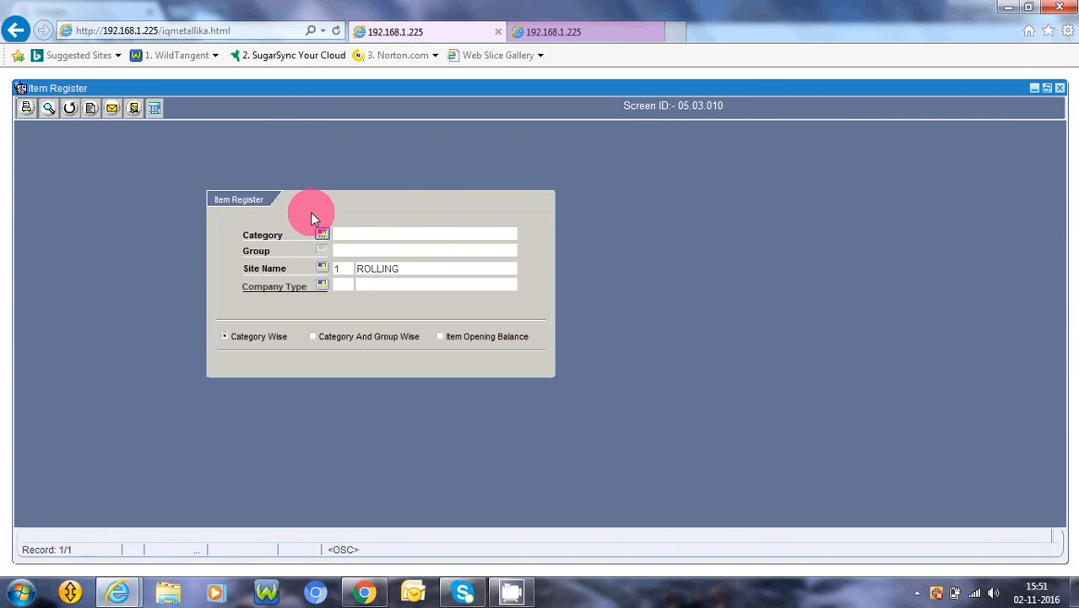
left_click(322, 235)
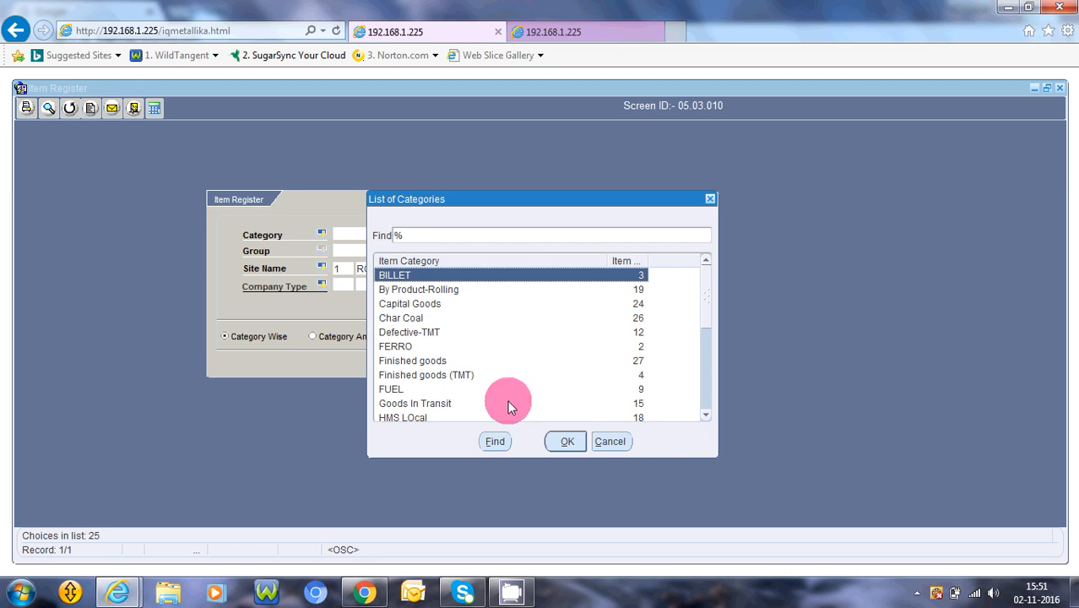
left_click(567, 441)
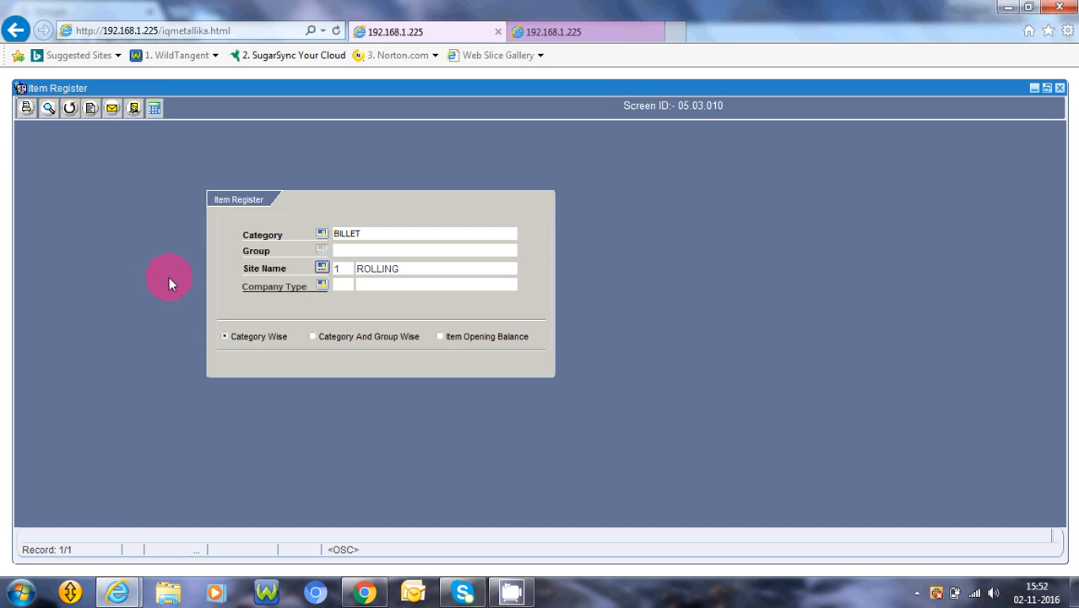
left_click(49, 110)
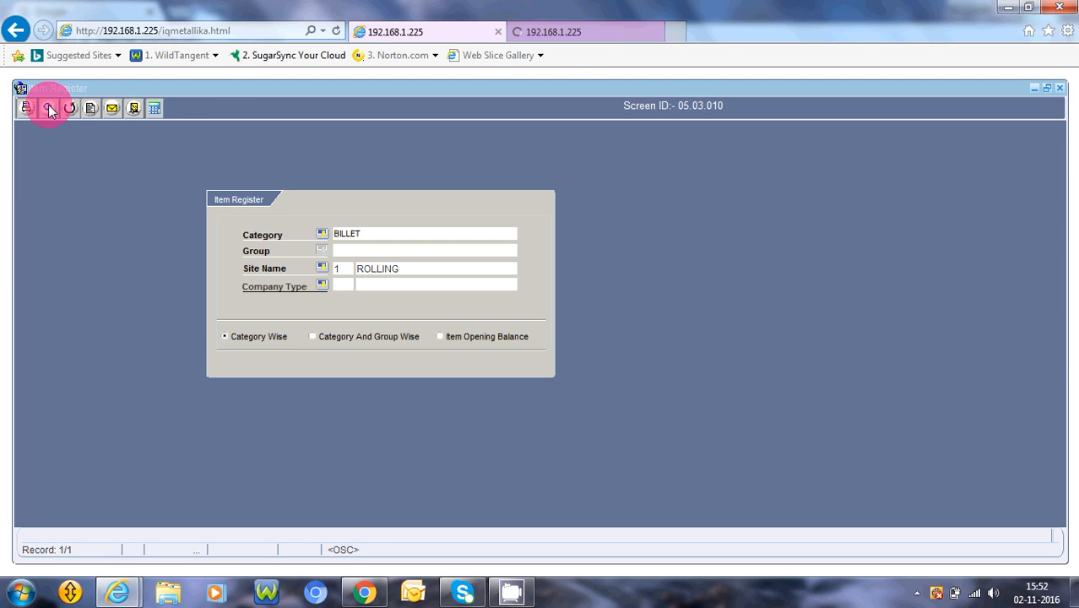
- Examine the items, sizes, qualities and amounts in the BILLET category's item list report
left_click(565, 35)
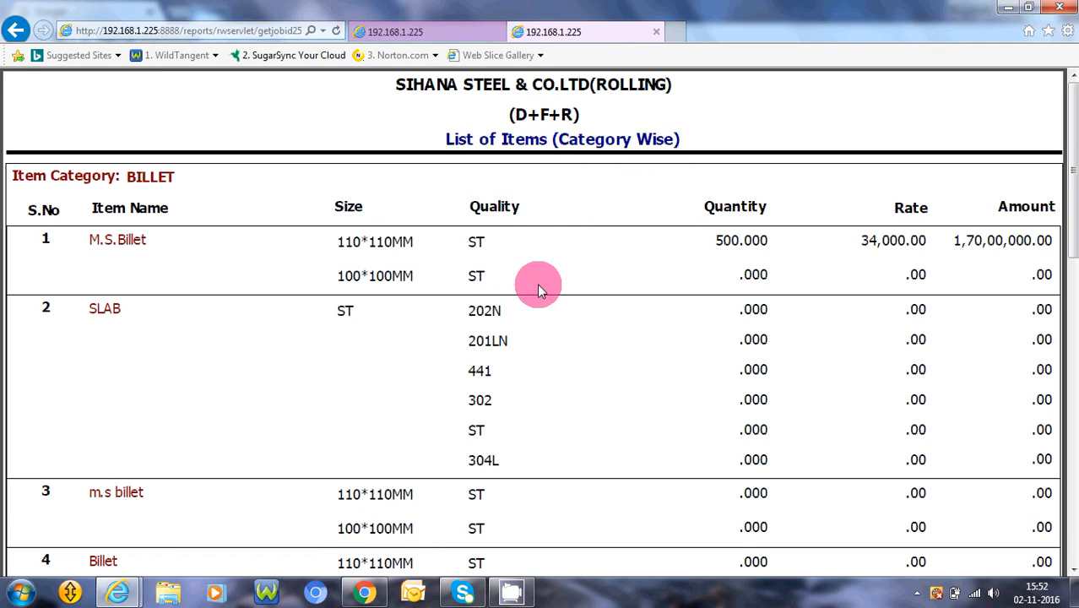
scroll(541, 288, "down", 2)
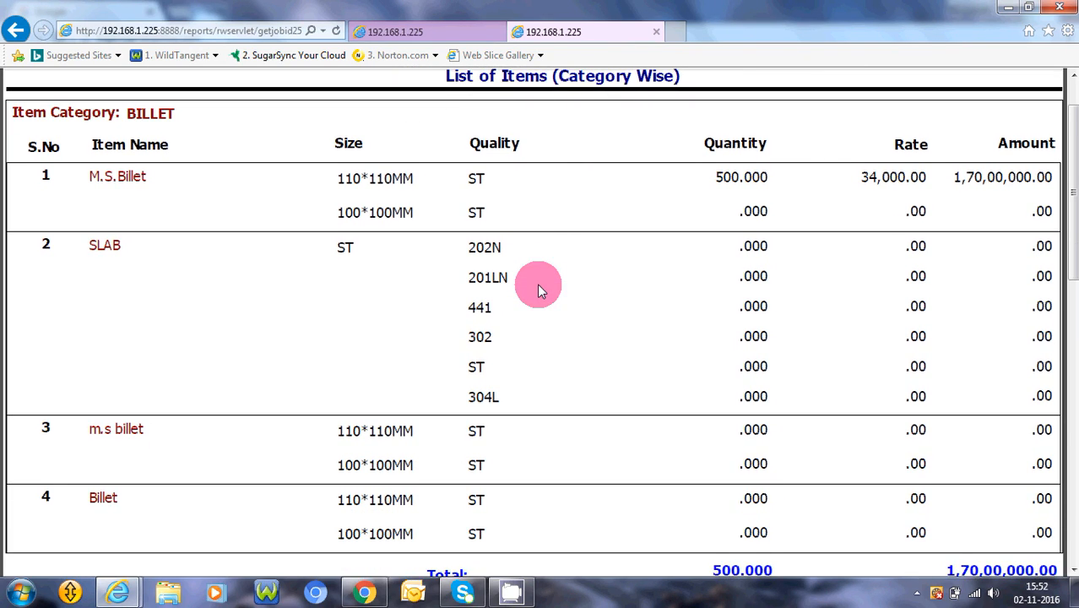
scroll(541, 289, "down", 1)
scroll(541, 288, "down", 1)
scroll(541, 289, "down", 1)
scroll(541, 289, "down", 1)
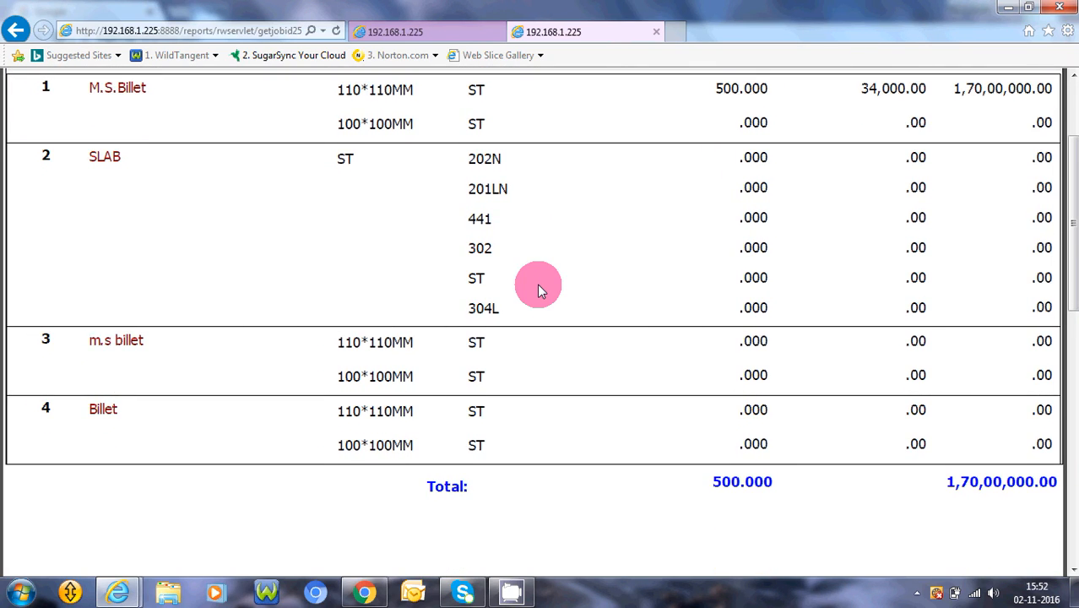
scroll(541, 289, "up", 3)
scroll(541, 289, "up", 4)
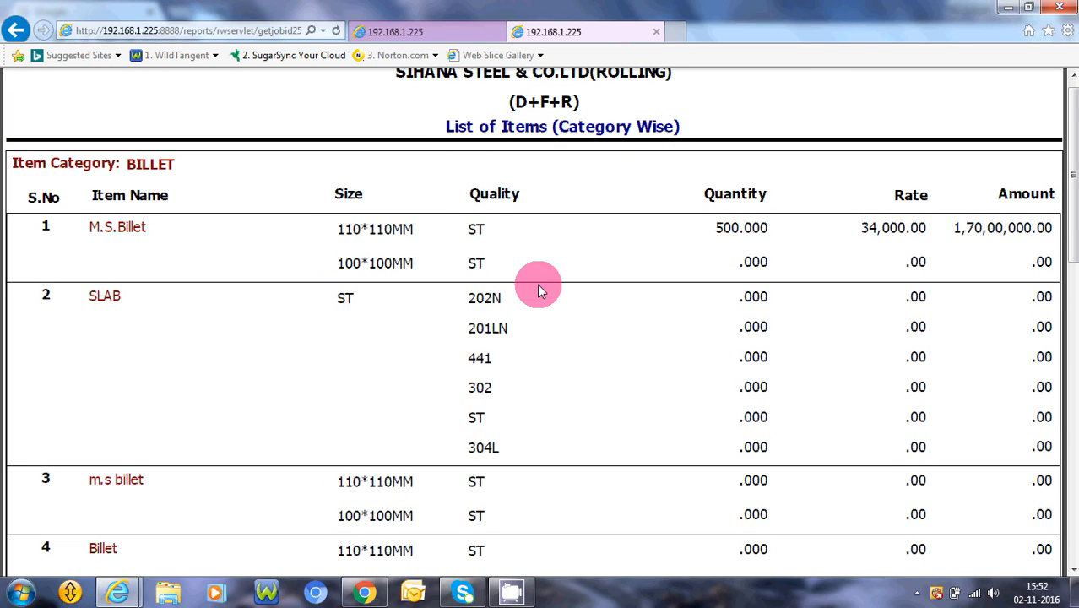
- Generate and view the Item Opening Balance report for the BILLET category
left_click(420, 35)
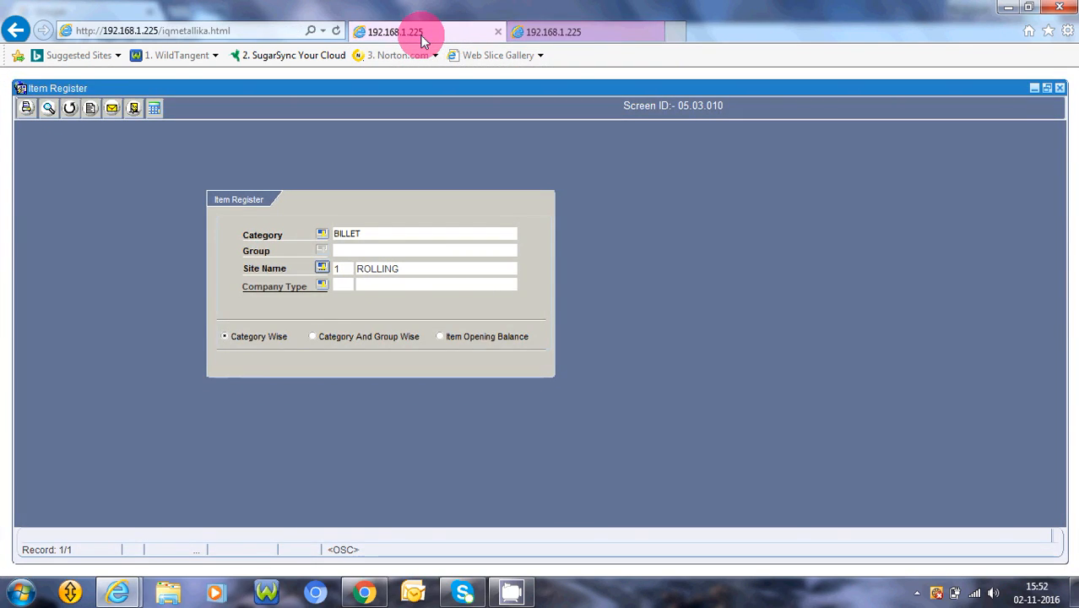
left_click(439, 337)
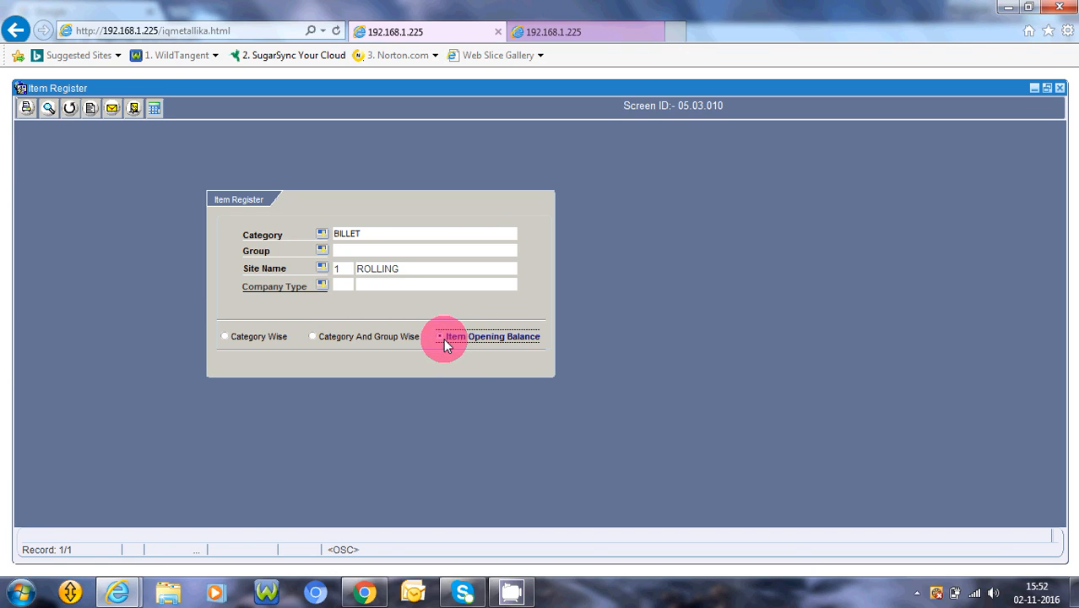
left_click(48, 109)
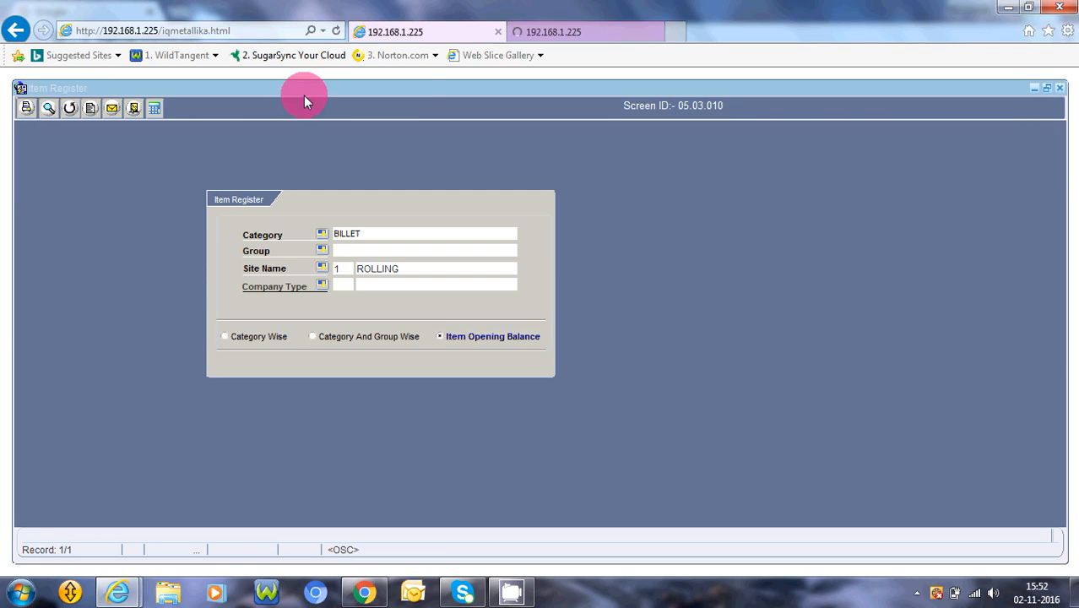
left_click(530, 33)
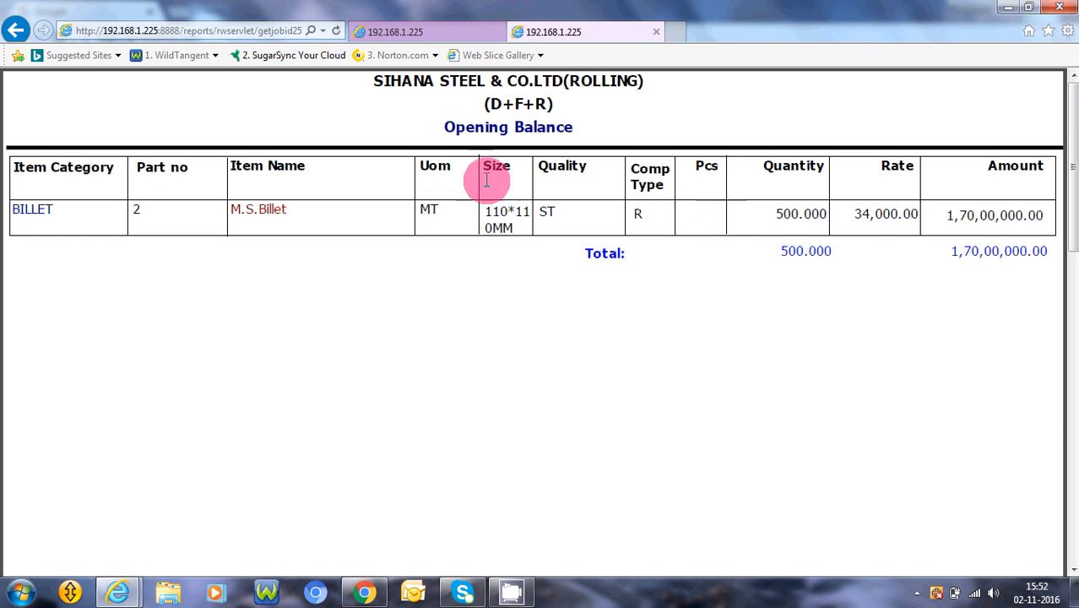
- Return to the Item Register form and change the report category to Finished goods (TMT)
left_click(425, 39)
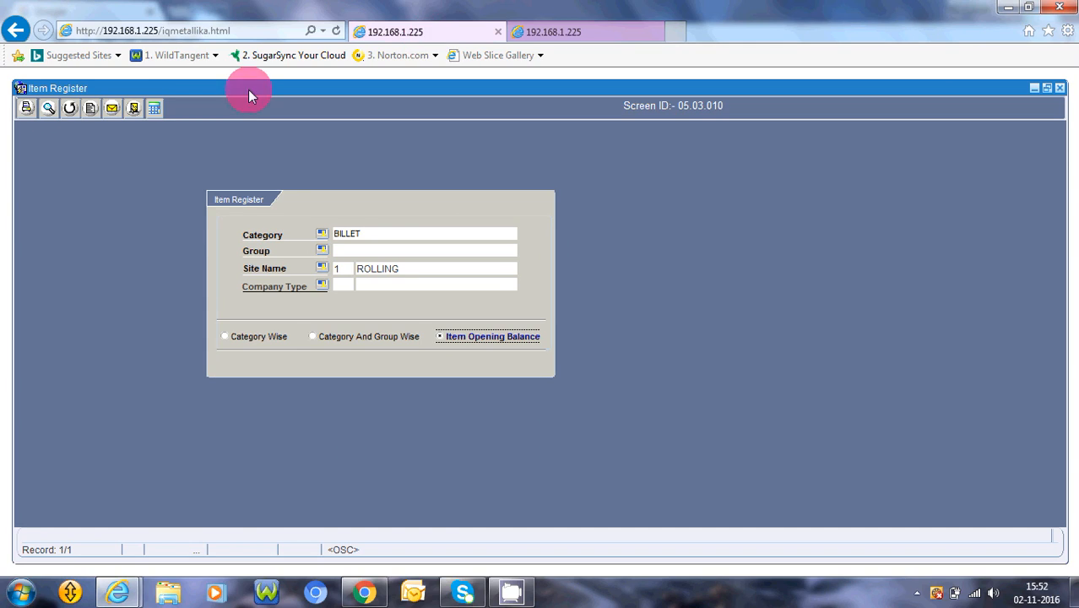
left_click(323, 235)
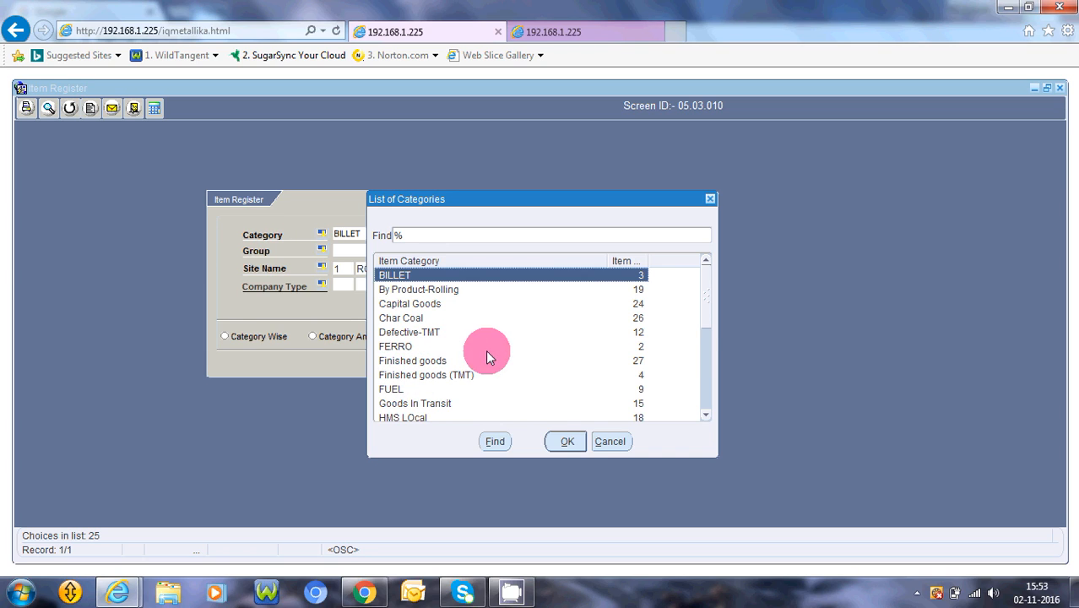
left_click_drag(707, 309, 708, 416)
left_click_drag(705, 361, 698, 309)
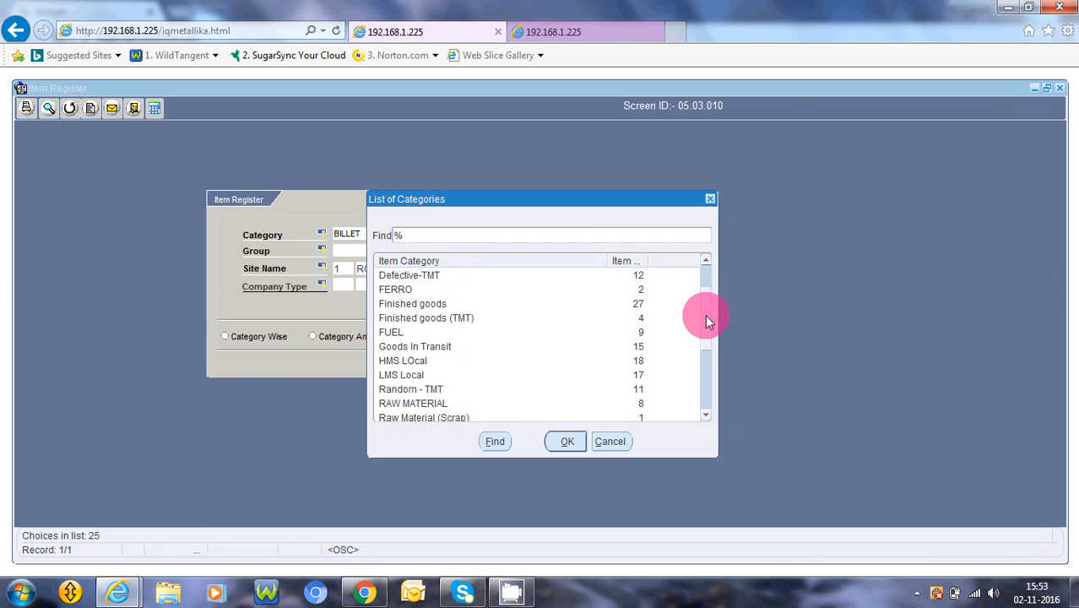
left_click(428, 325)
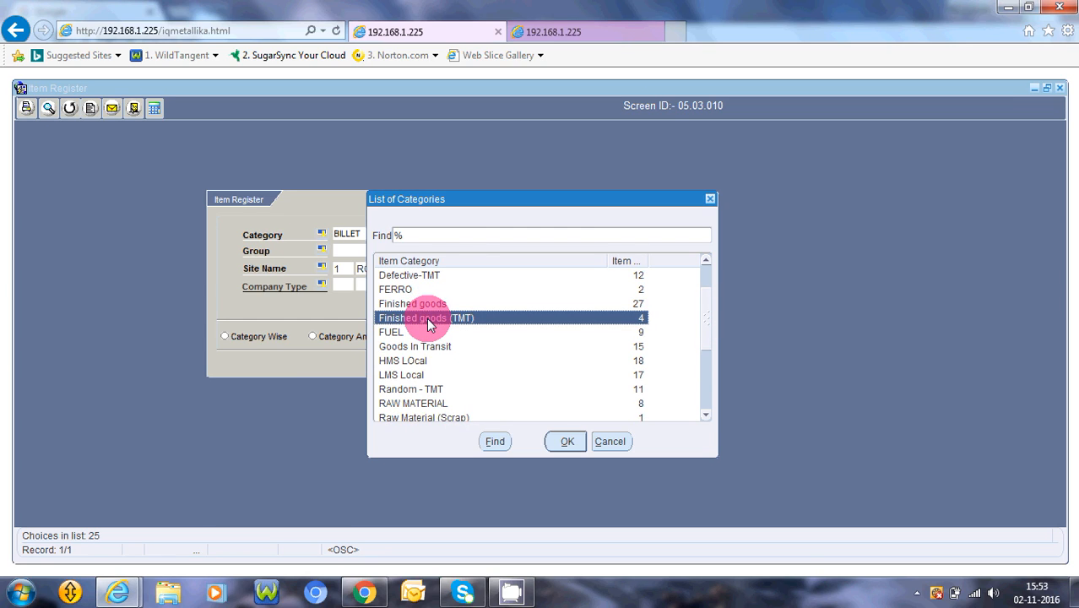
left_click(565, 442)
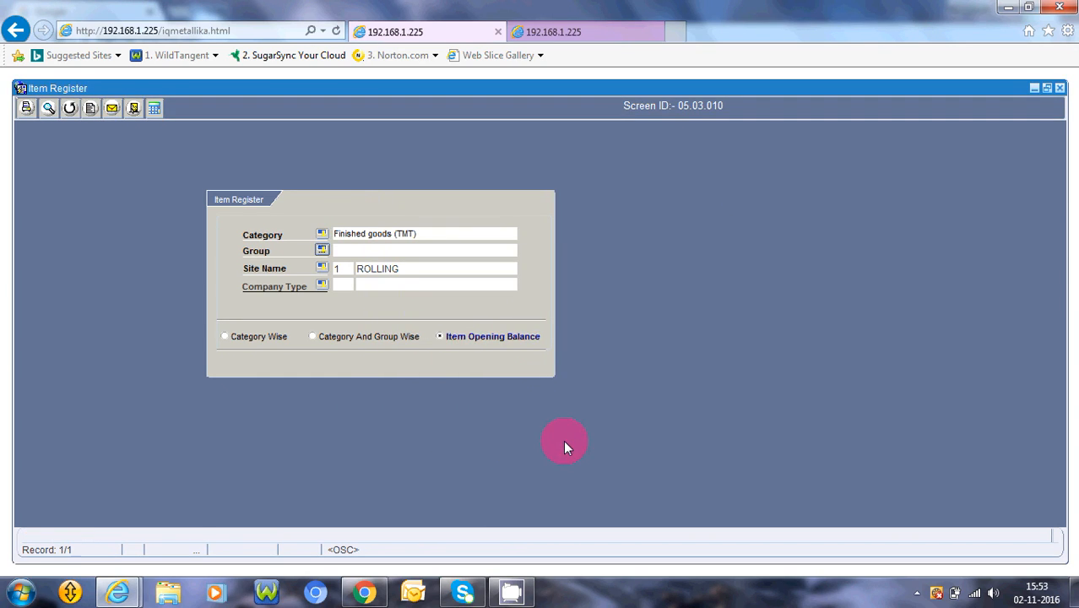
- Generate the Category Wise report for Finished goods (TMT) and review the sizes and qualities listed for TMT BARS
left_click(235, 337)
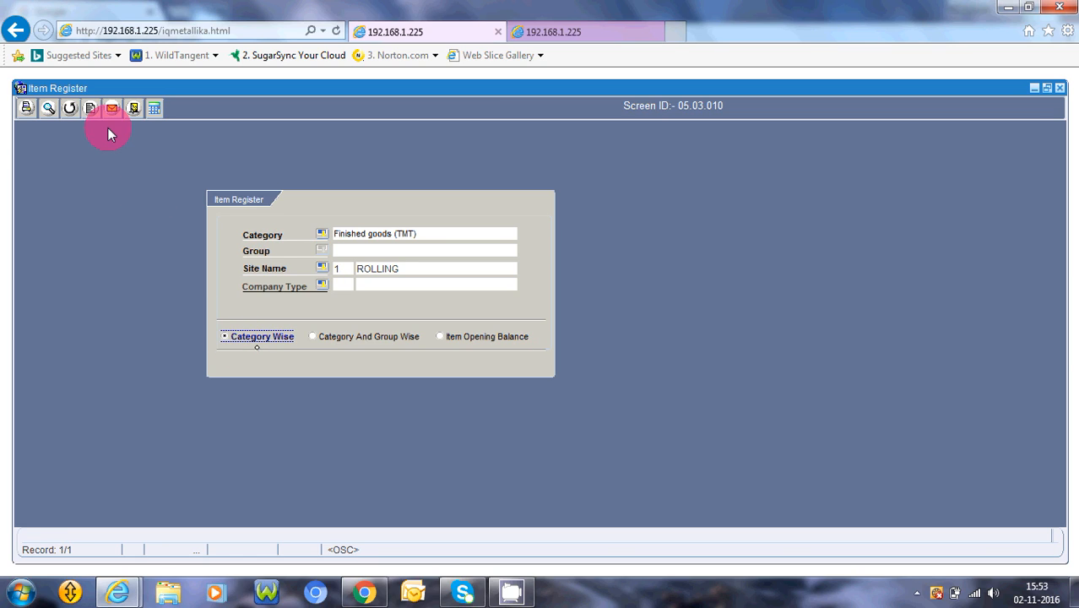
left_click(49, 113)
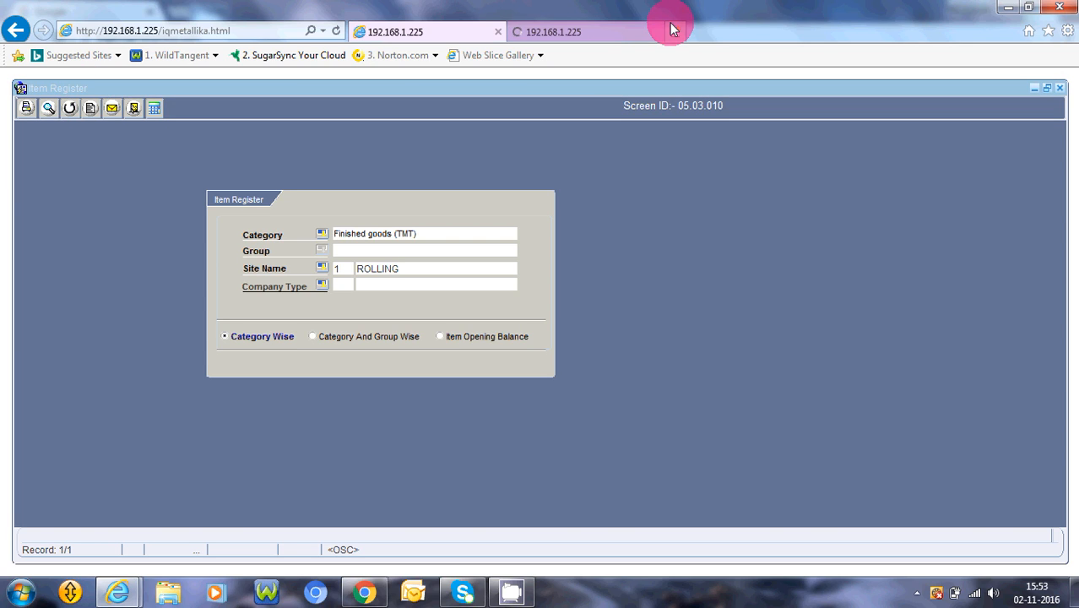
left_click(606, 22)
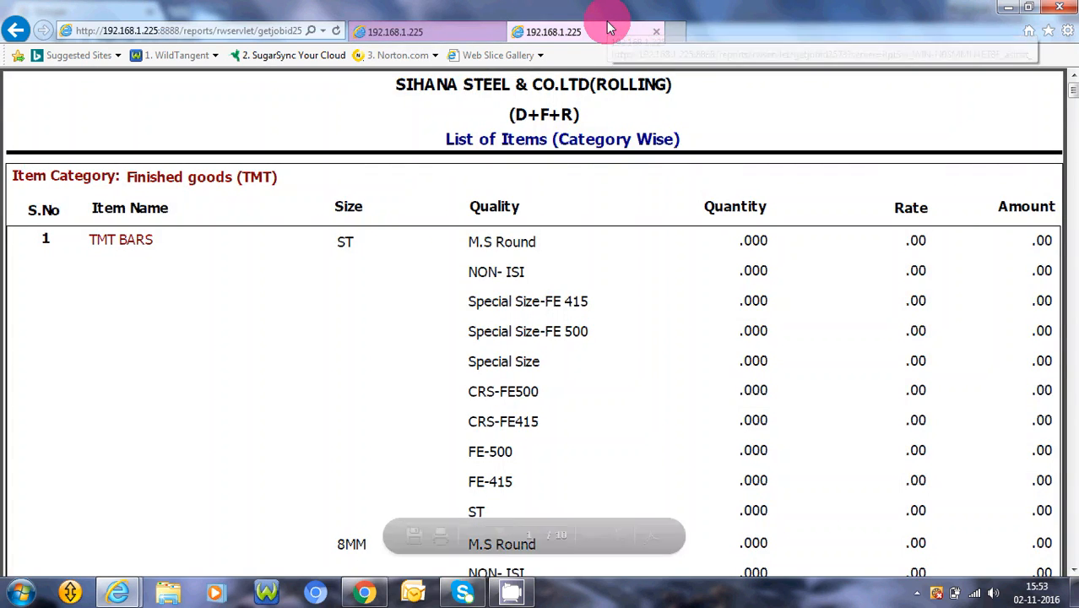
scroll(512, 405, "down", 3)
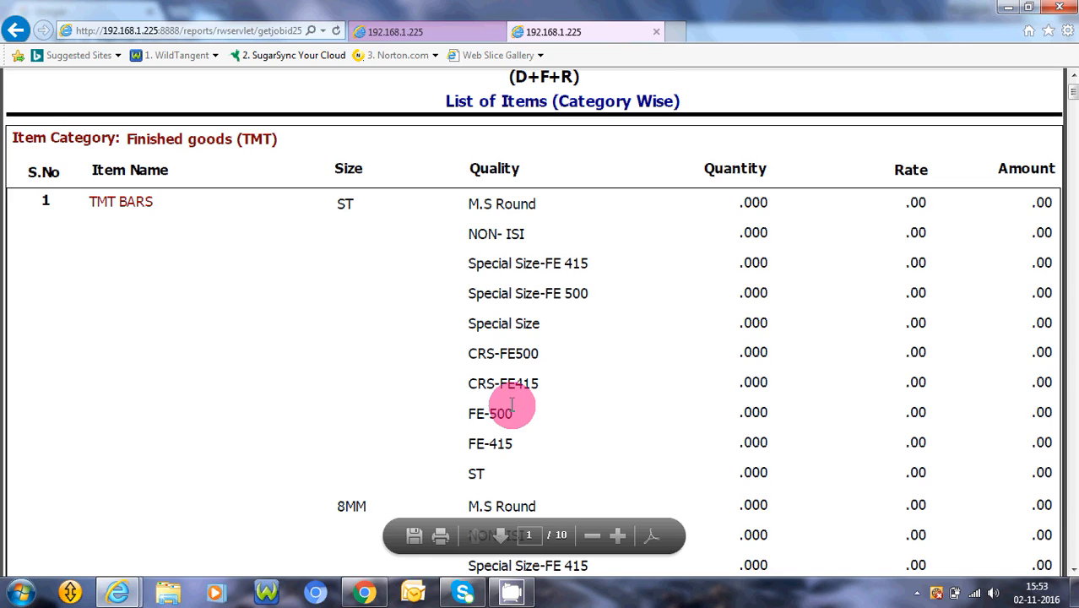
scroll(511, 405, "down", 4)
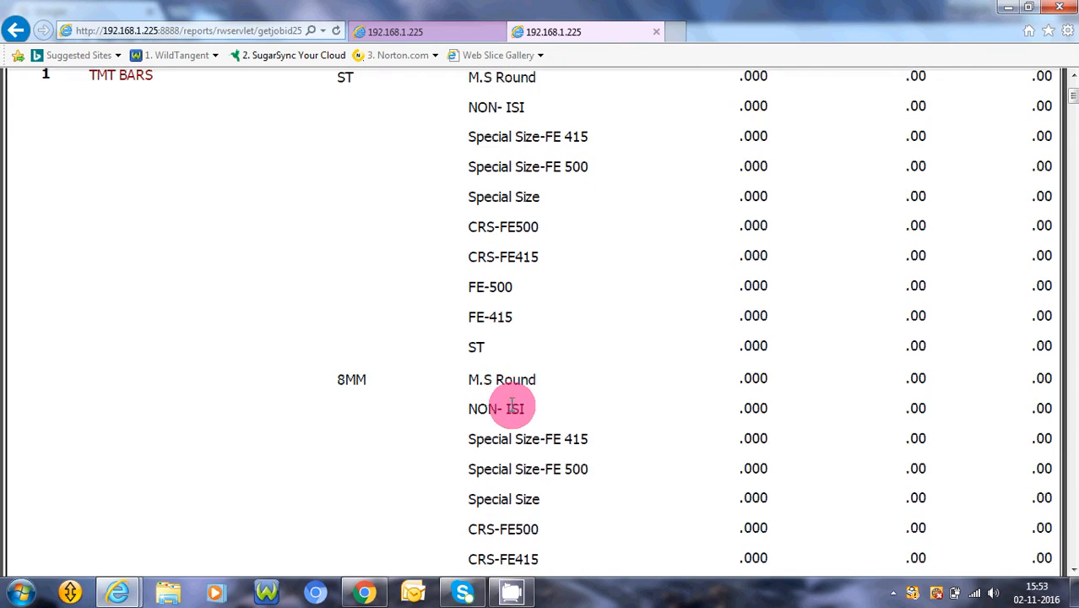
scroll(512, 404, "down", 8)
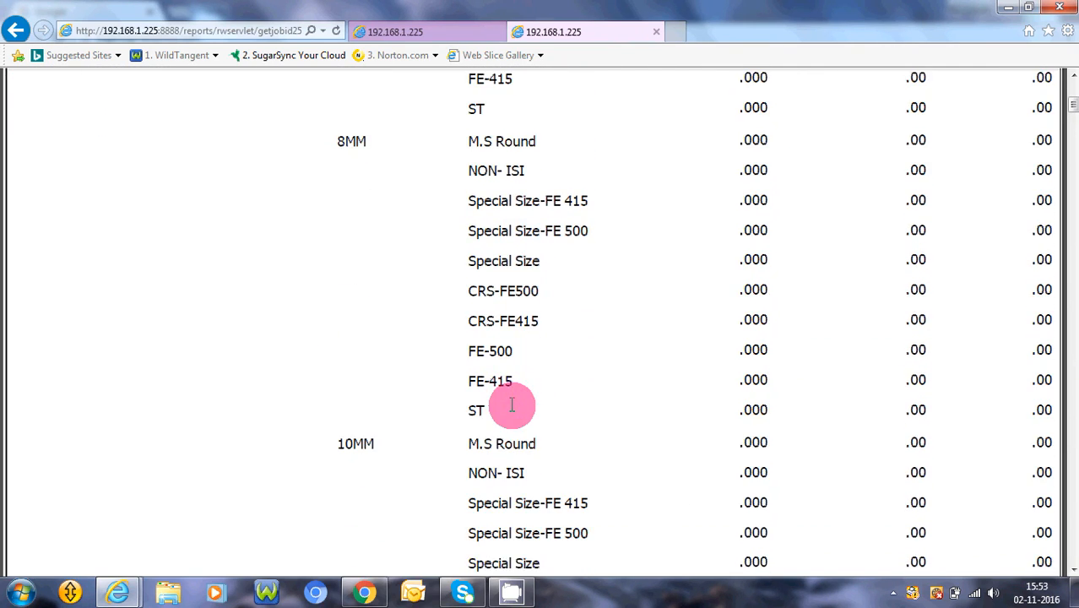
scroll(512, 404, "down", 20)
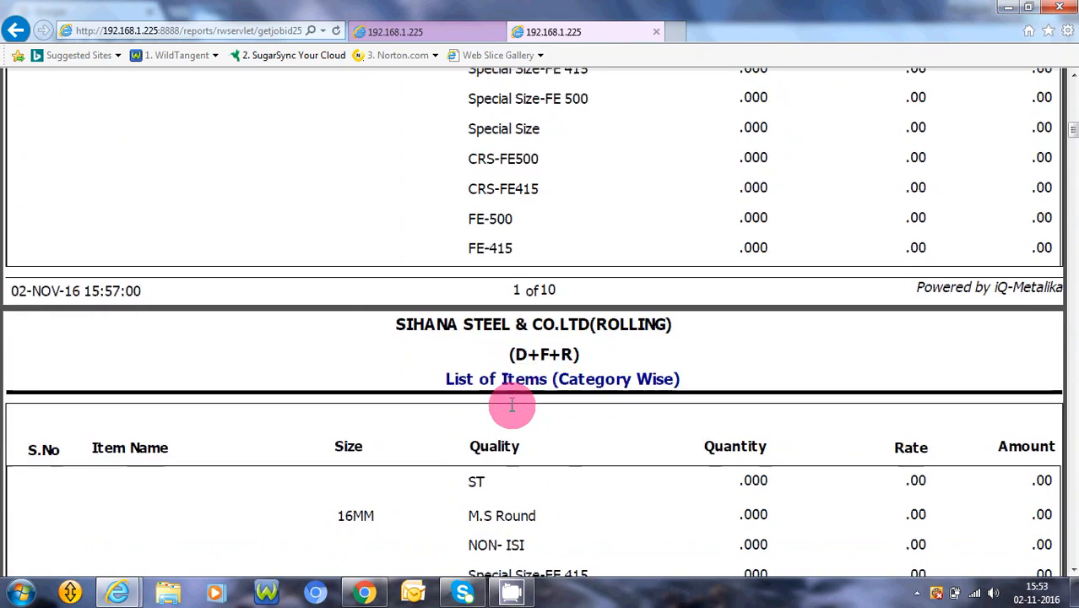
- Examine the quantities, rates and amounts per TMT BARS size and quality on the first pages of the Finished goods (TMT) report
scroll(512, 405, "up", 5)
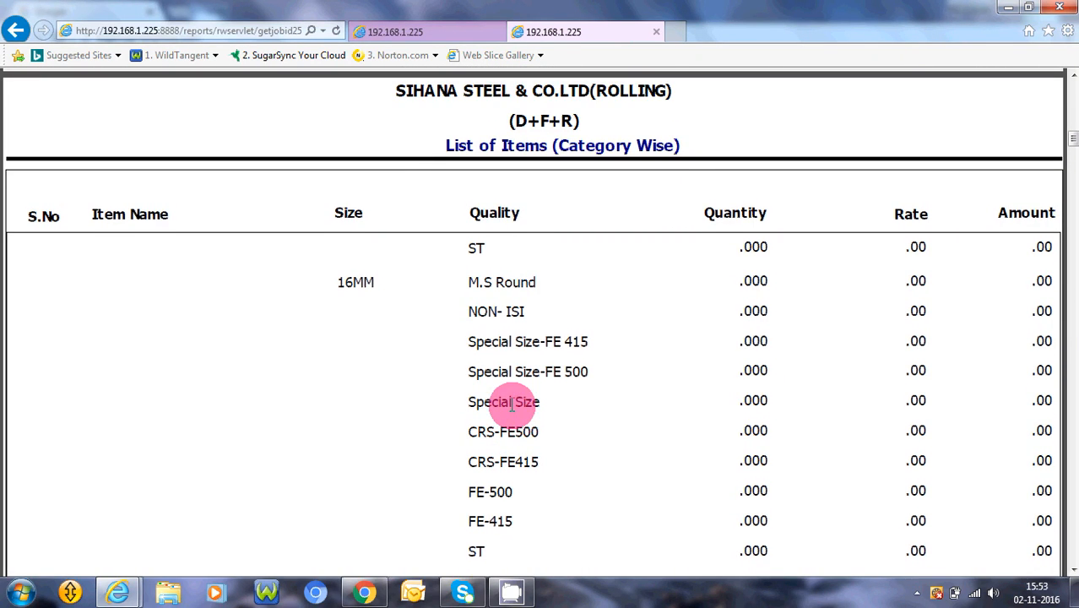
scroll(511, 405, "up", 20)
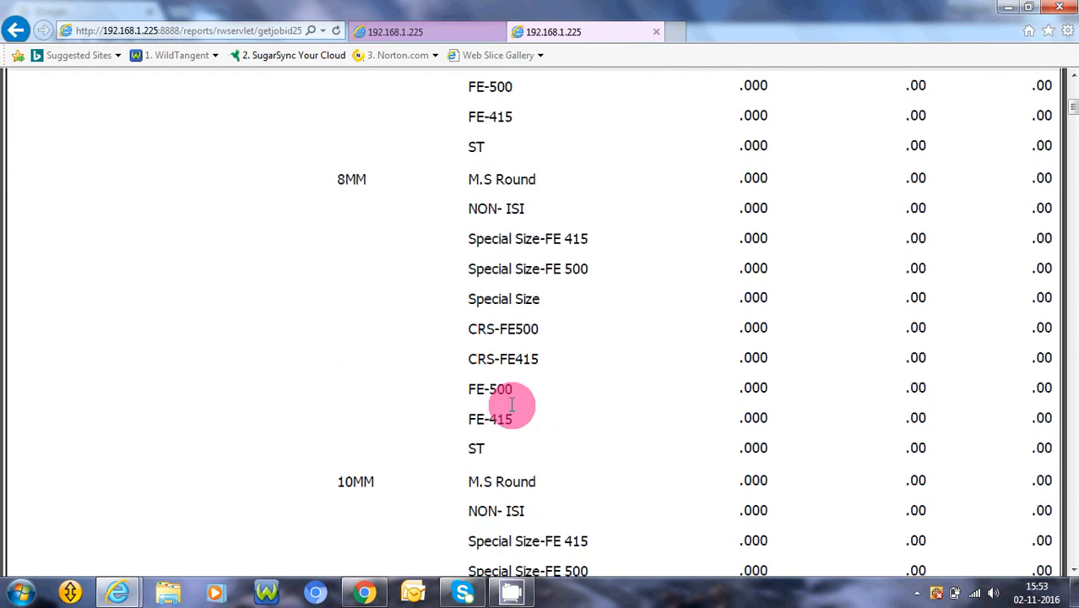
scroll(511, 405, "down", 10)
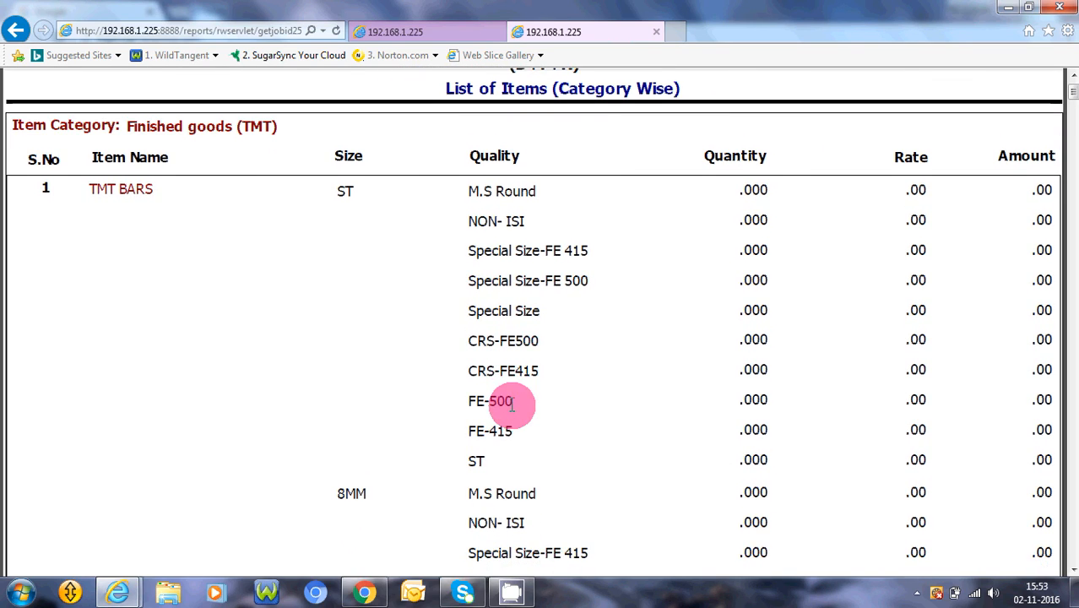
scroll(512, 404, "down", 20)
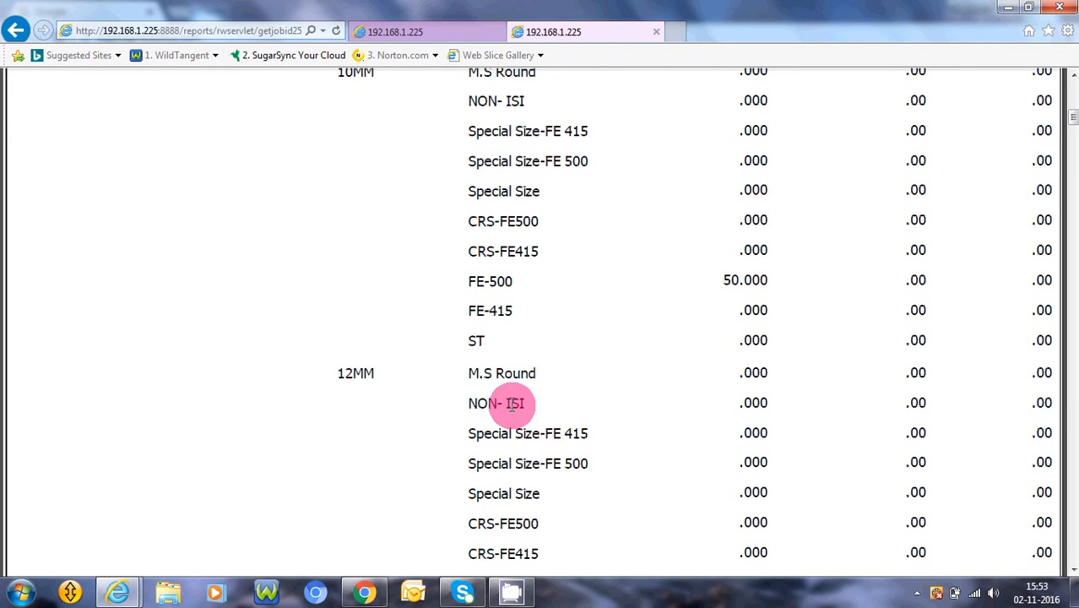
scroll(511, 405, "up", 20)
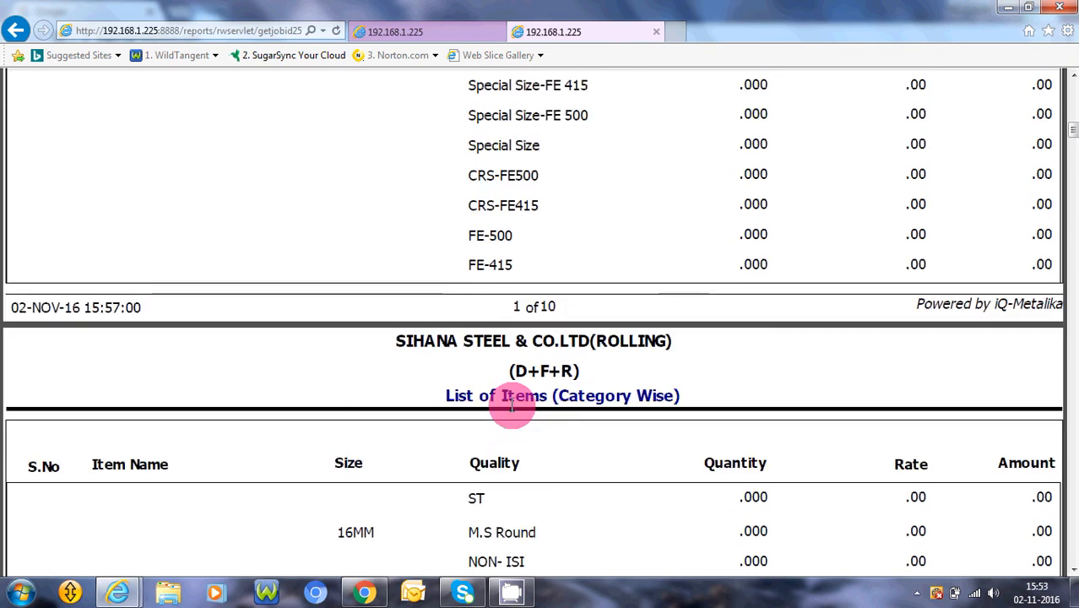
scroll(511, 404, "up", 12)
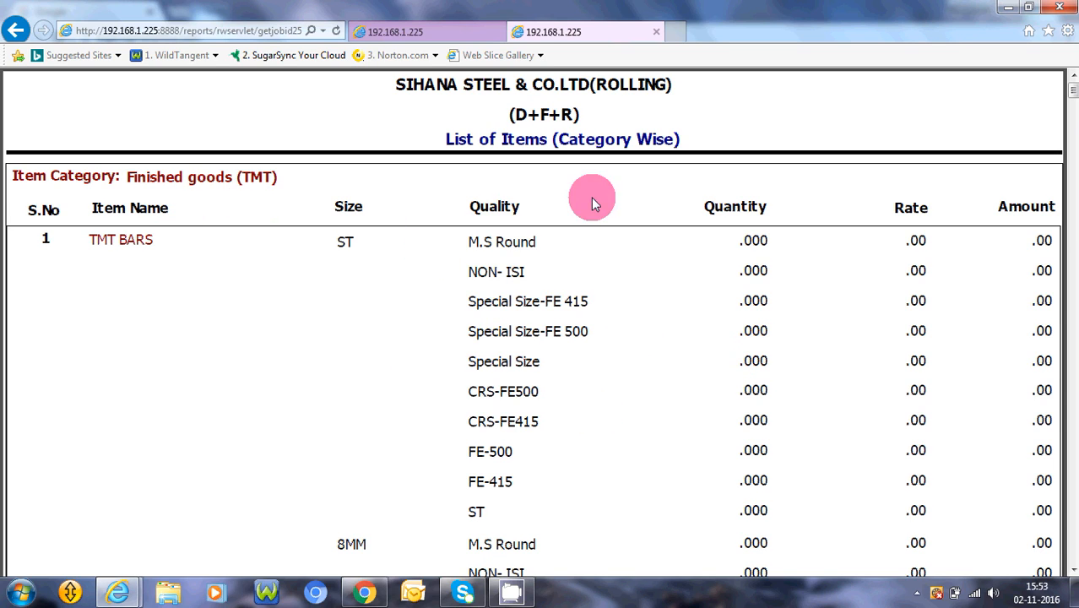
- Return from the report to the Item Register form and exit it to the Stock Control main screen
double_click(444, 25)
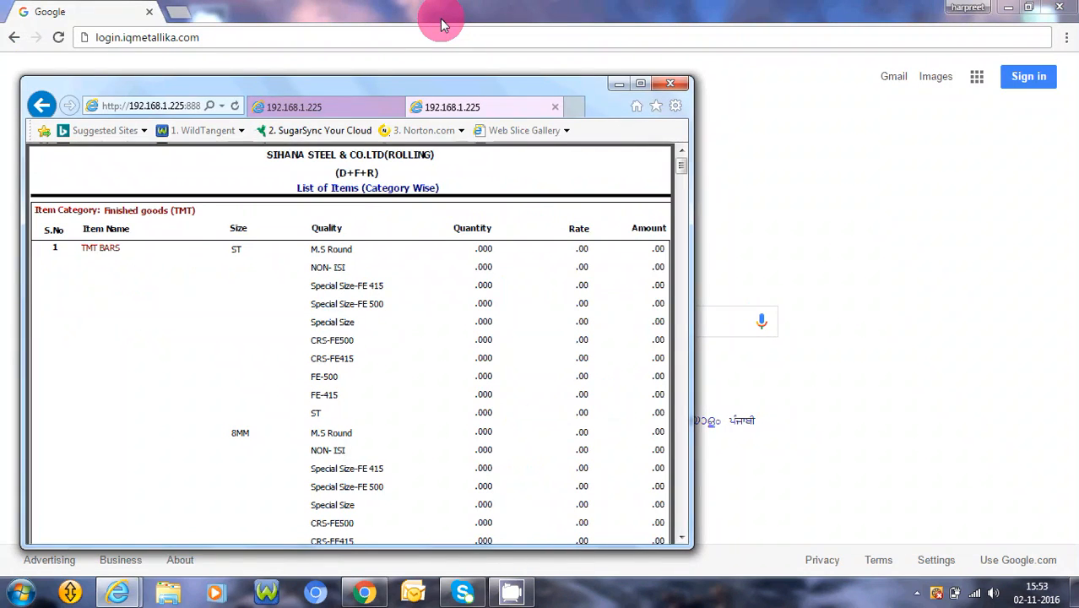
left_click(645, 87)
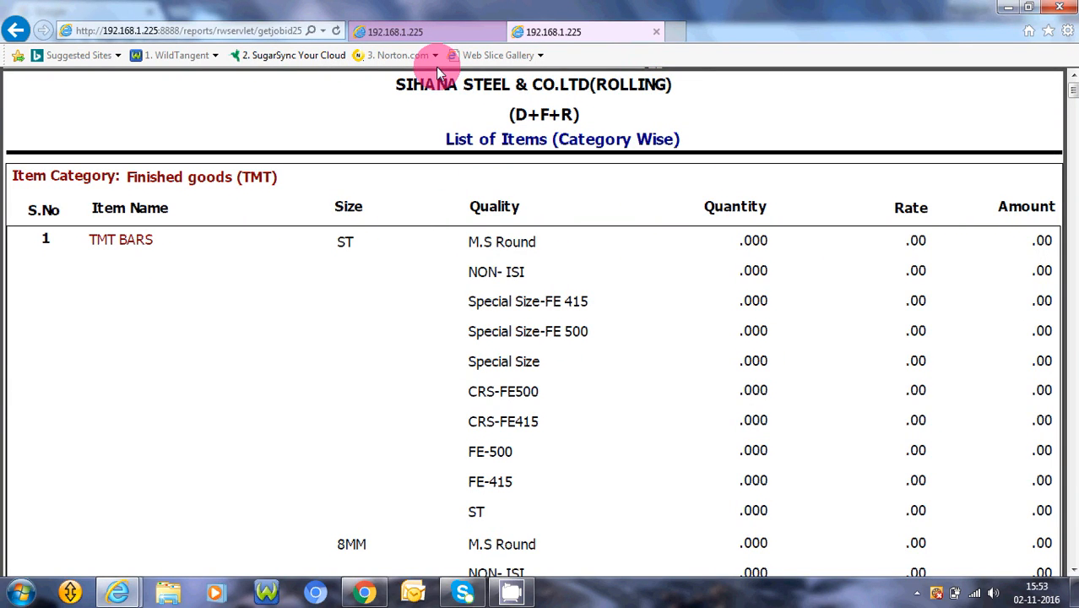
left_click(397, 31)
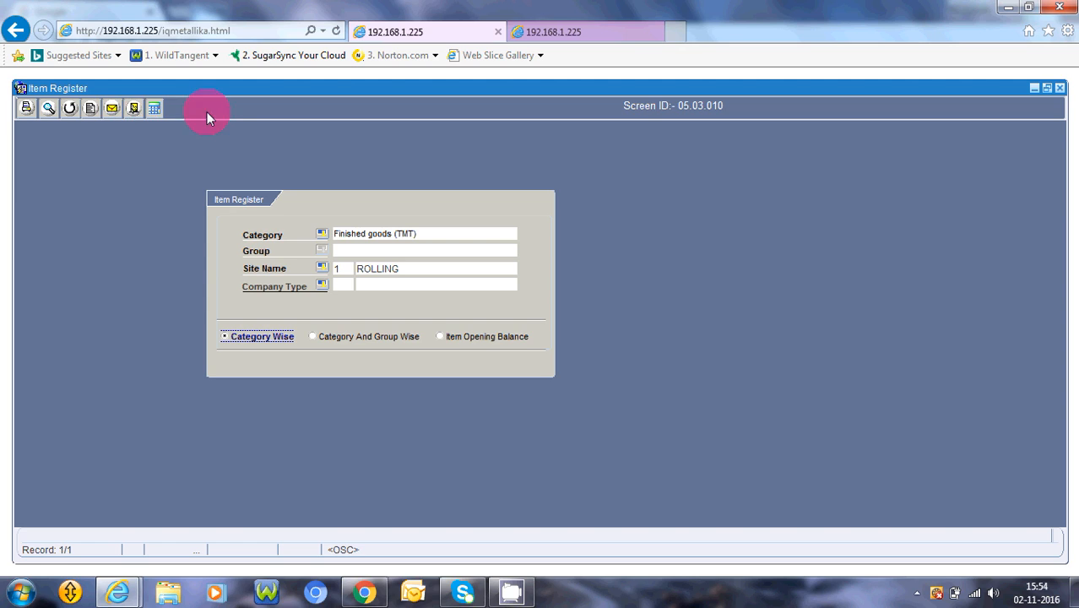
left_click(135, 108)
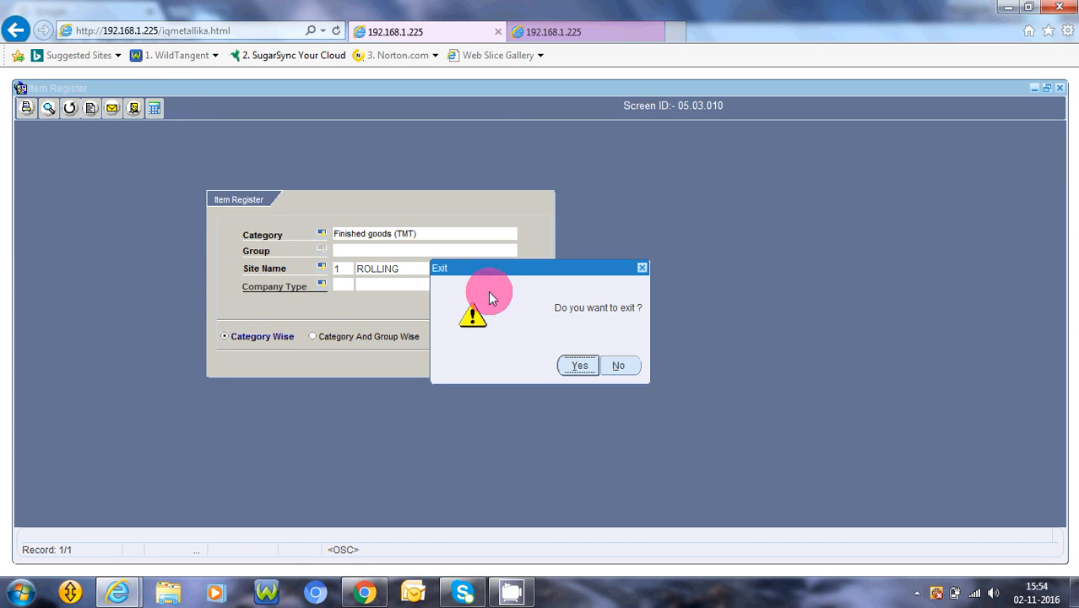
left_click(581, 365)
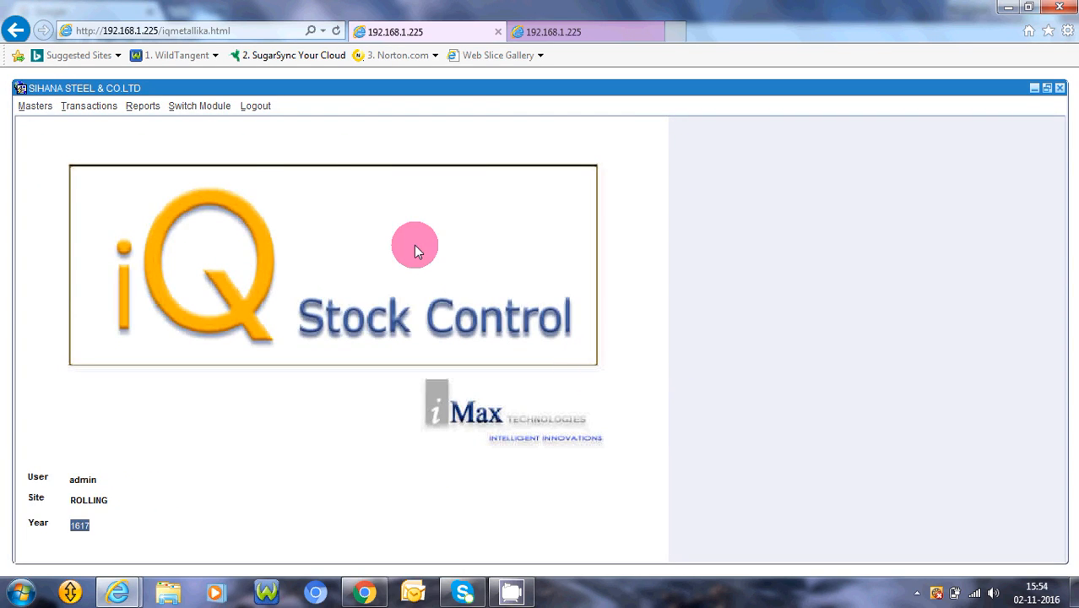